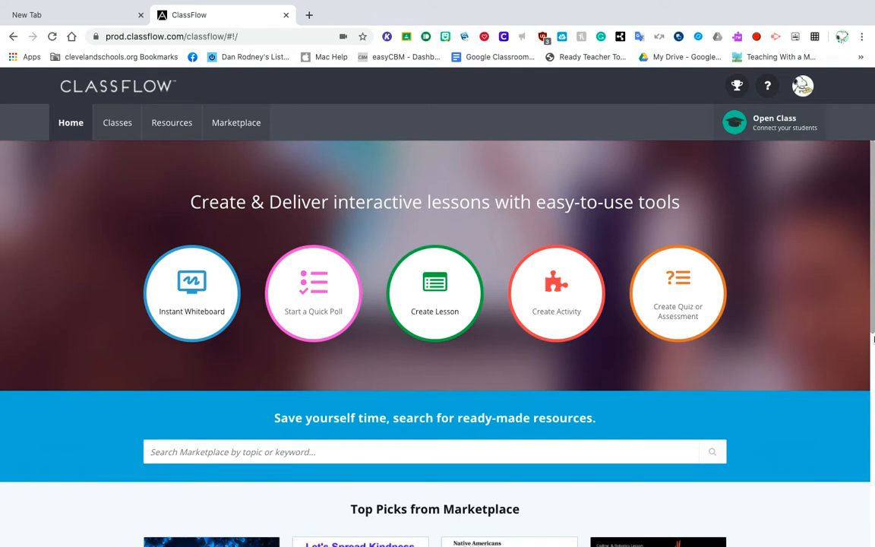
Start a Screencastify browser-tab recording with microphone, embedded webcam, 3-second countdown, drawing tools and tab audio enabled.
left_click(776, 38)
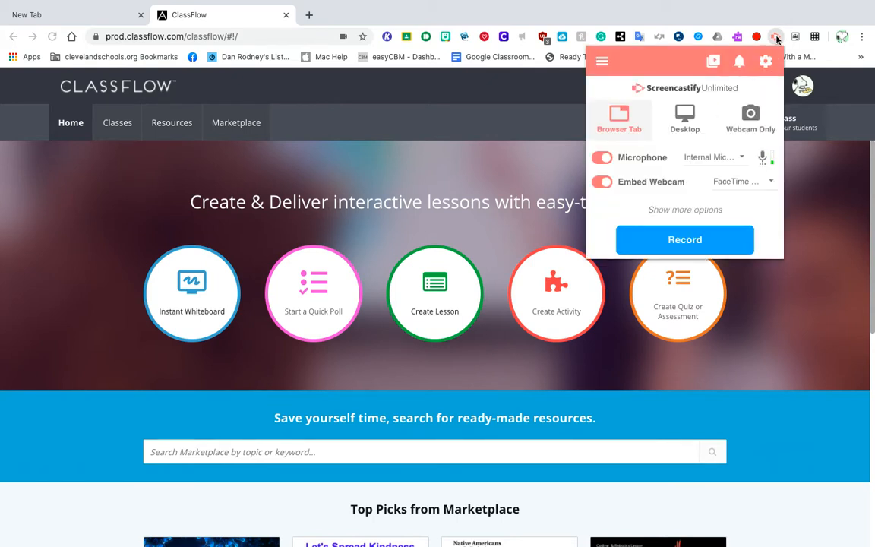
left_click(602, 158)
left_click(697, 215)
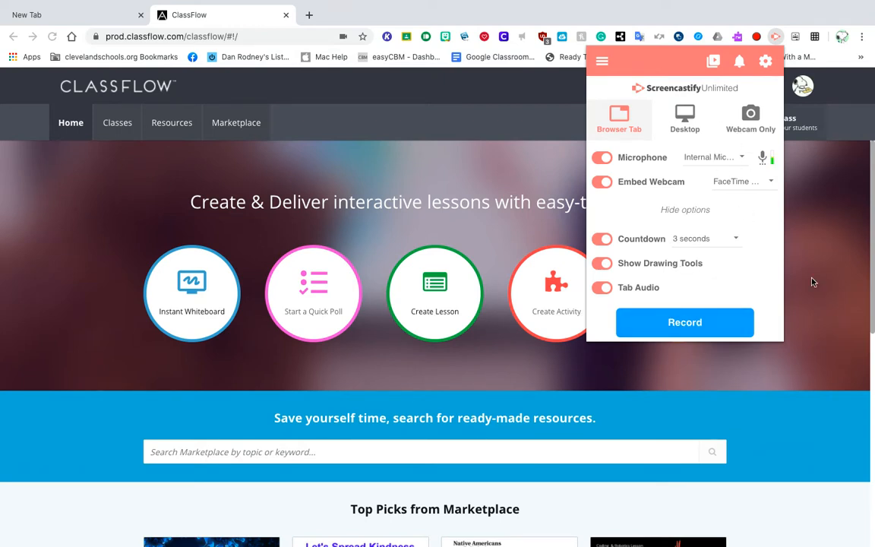
left_click(700, 325)
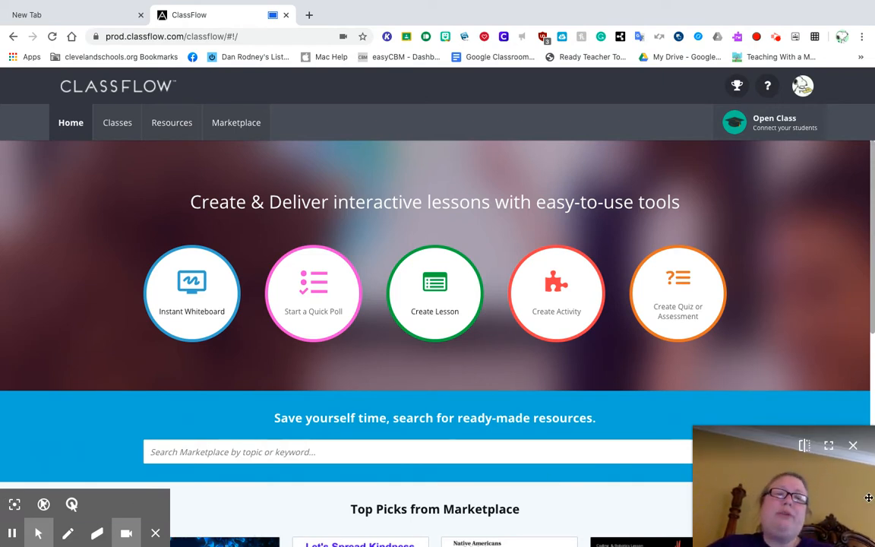
Pause and resume the recording, and demonstrate the Focus Mouse spotlight by switching it on and off.
left_click(11, 534)
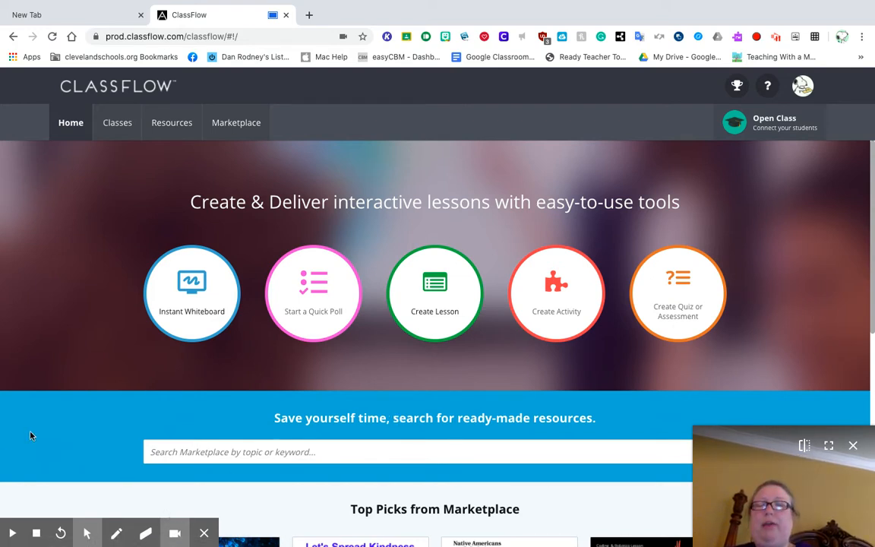
left_click(11, 534)
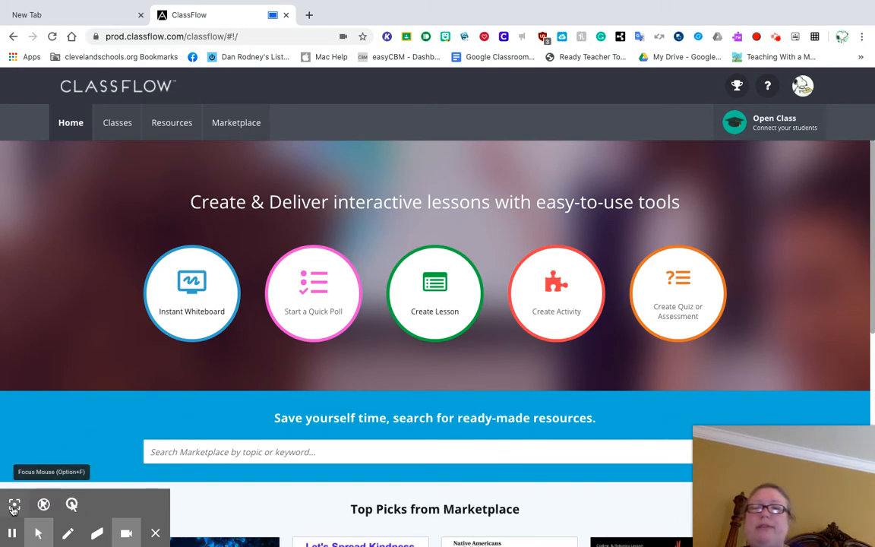
left_click(13, 507)
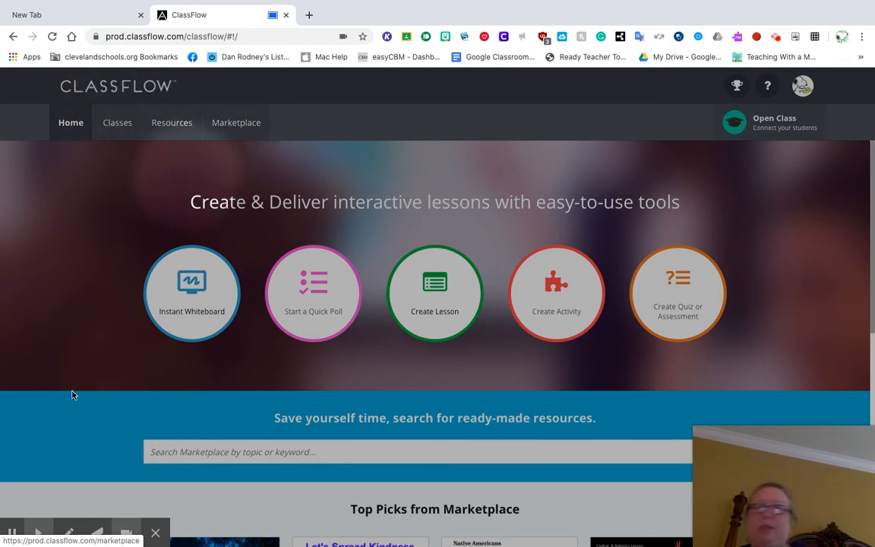
mouse_move(39, 533)
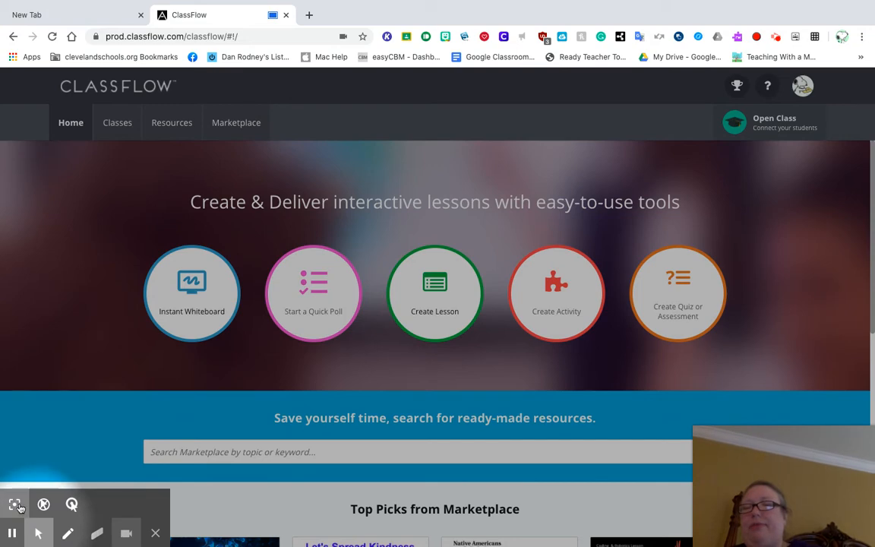
left_click(15, 503)
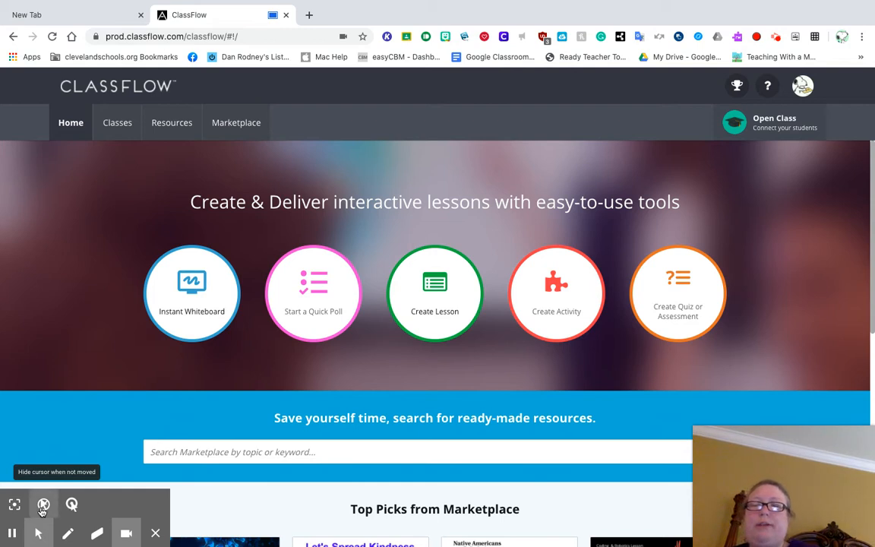
Demonstrate hiding the idle cursor and highlighting clicks, testing the click highlight on the ClassFlow page.
left_click(42, 507)
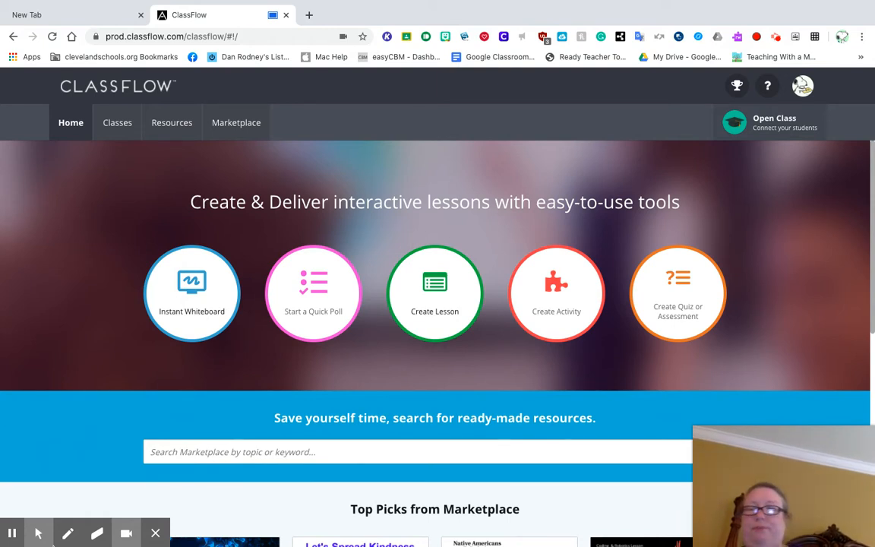
left_click(38, 532)
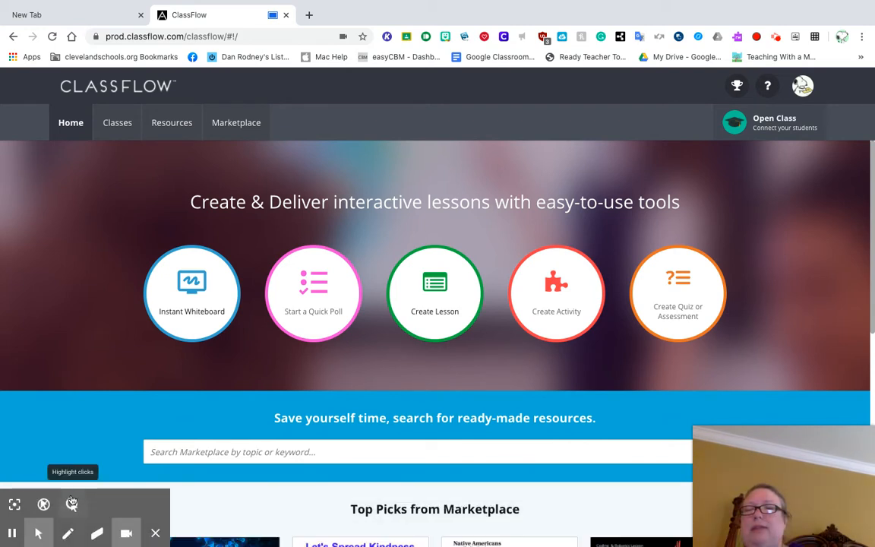
left_click(71, 503)
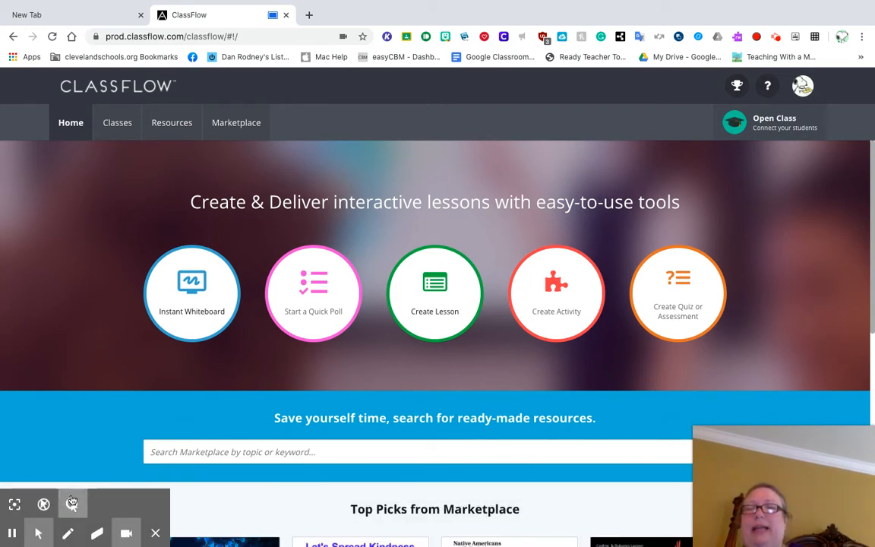
left_click(211, 205)
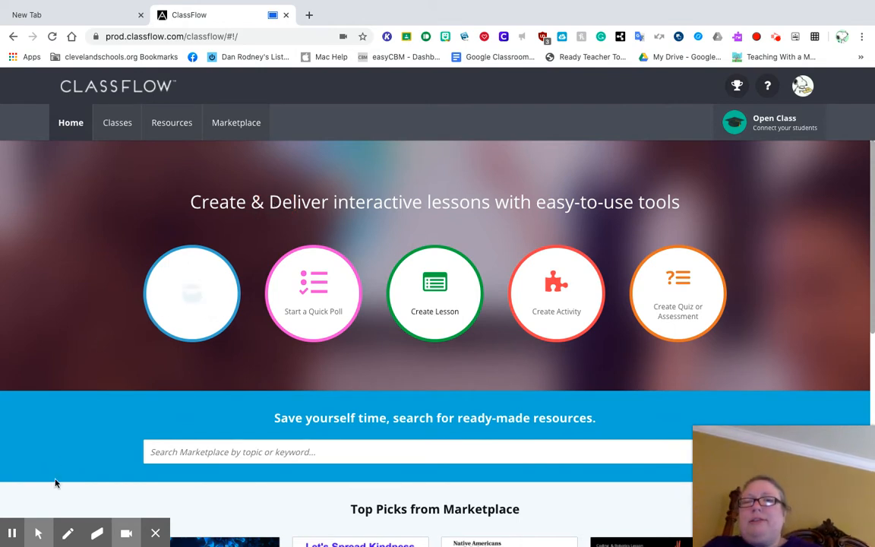
left_click(39, 536)
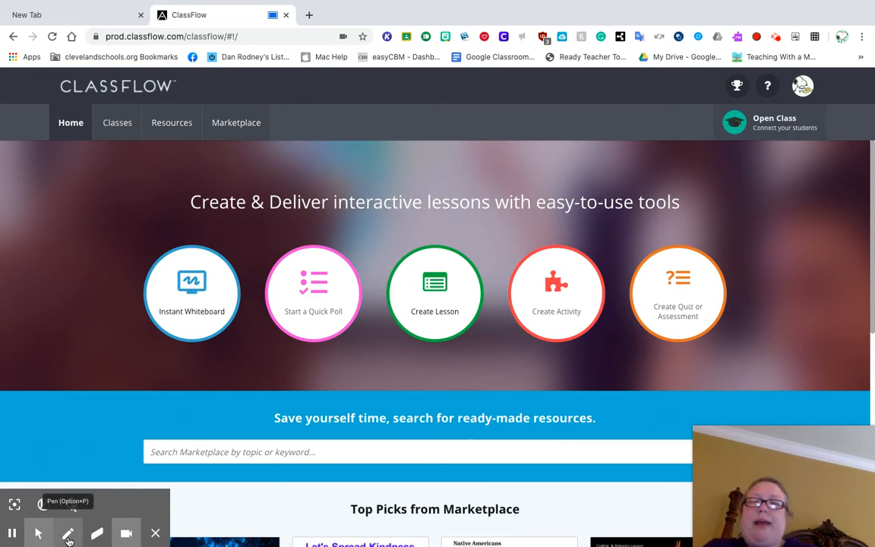
Draw a red letter W and a short line below it on the page with the Pen tool.
left_click(67, 535)
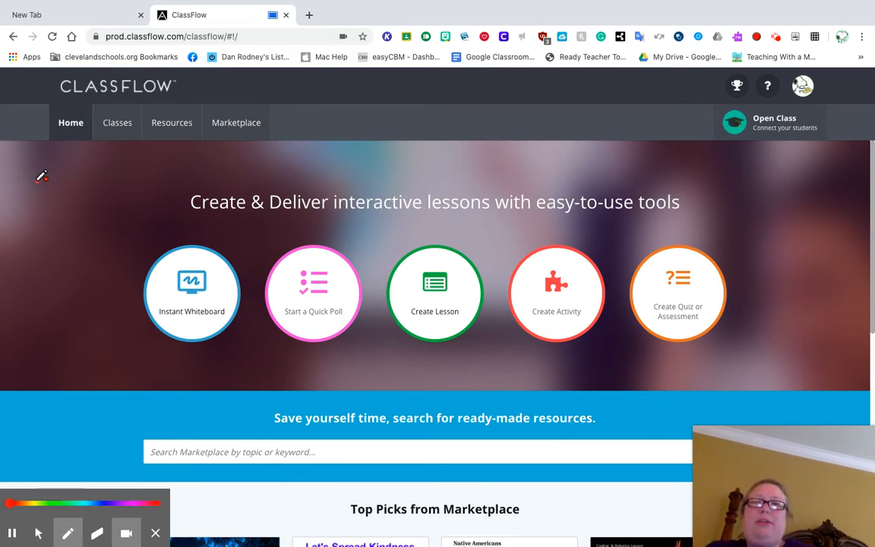
mouse_move(37, 180)
left_mouse_down()
mouse_move(69, 225)
mouse_move(71, 180)
mouse_move(121, 223)
mouse_move(112, 166)
left_mouse_up()
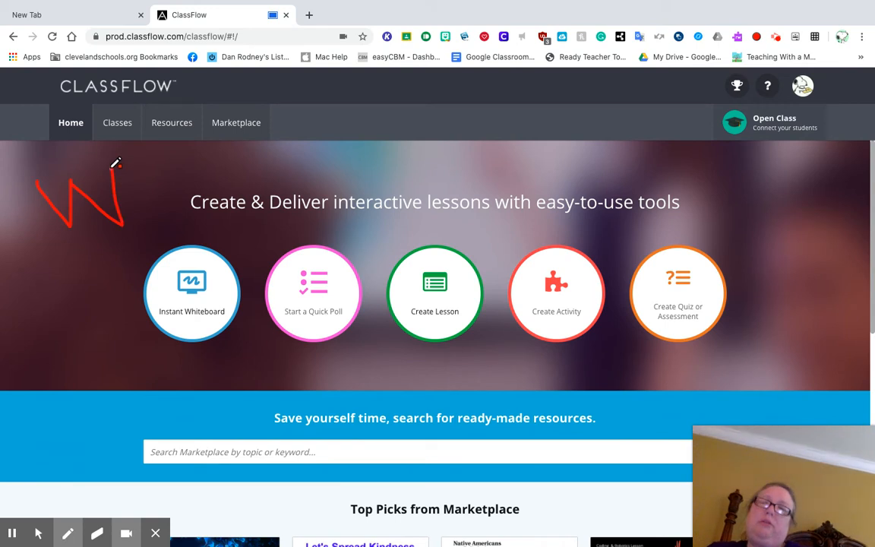
left_click_drag(80, 266, 134, 250)
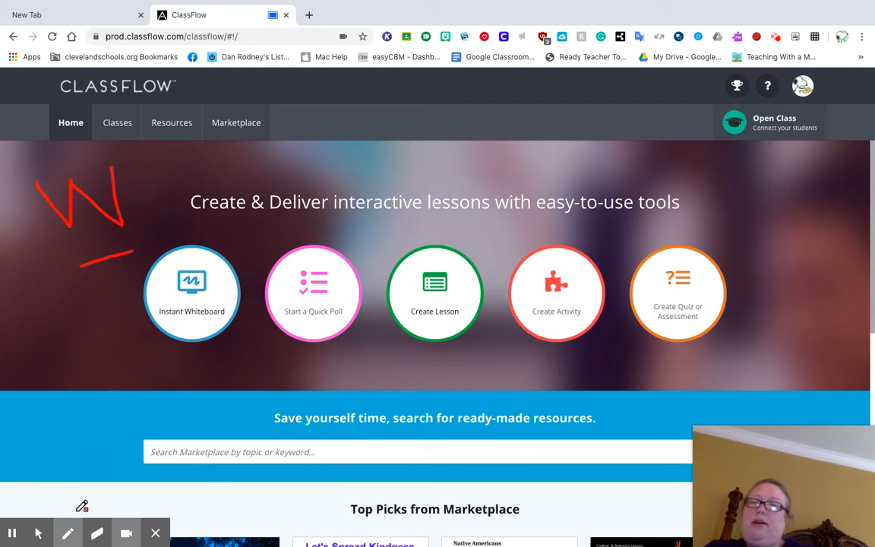
Erase the line and the letter W with the eraser, and return to the mouse pointer tool.
mouse_move(64, 541)
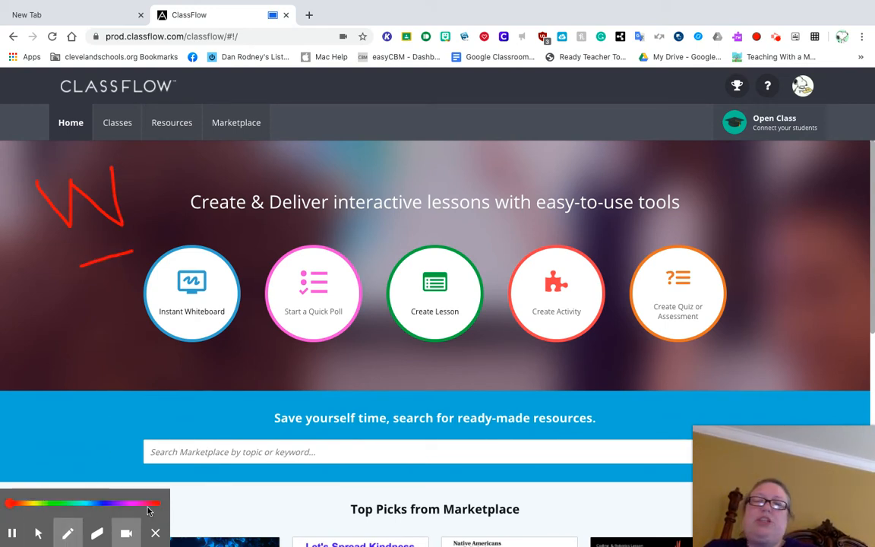
left_click(95, 535)
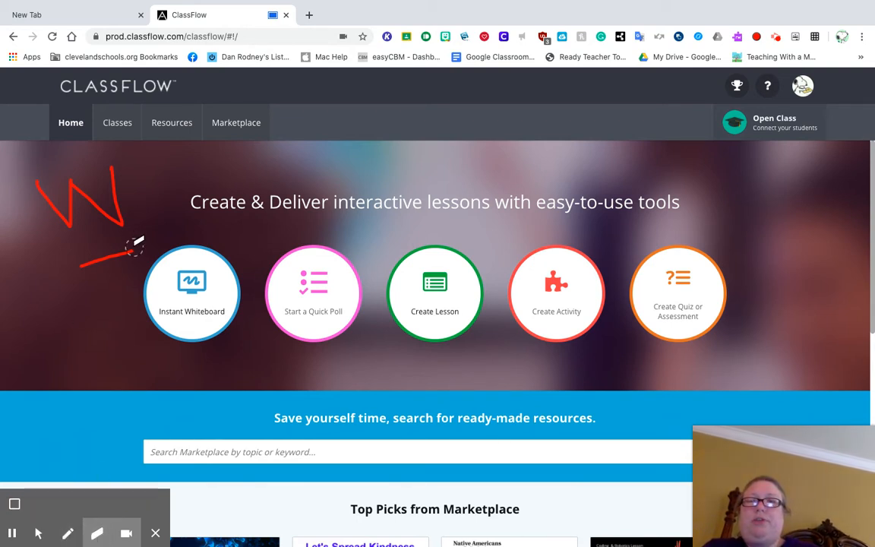
left_click_drag(135, 252, 85, 267)
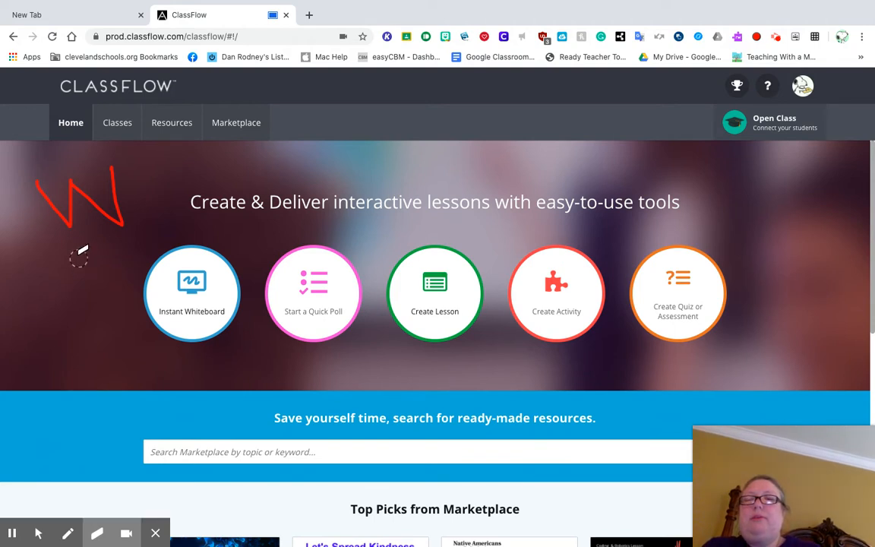
mouse_move(38, 181)
left_mouse_down()
mouse_move(68, 219)
mouse_move(73, 185)
mouse_move(116, 214)
left_mouse_up()
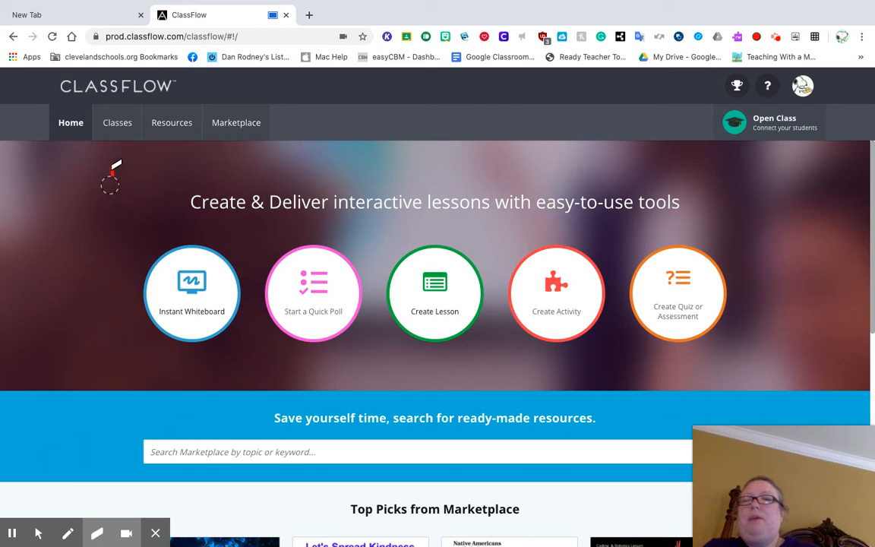
left_click(38, 533)
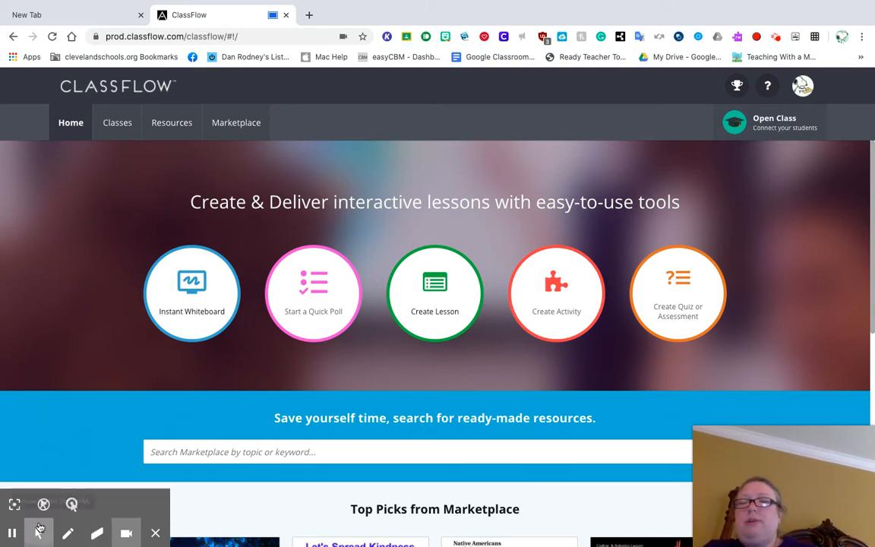
Hide and show the embedded webcam again, and expand its view to fill the page before restoring it.
left_click(125, 536)
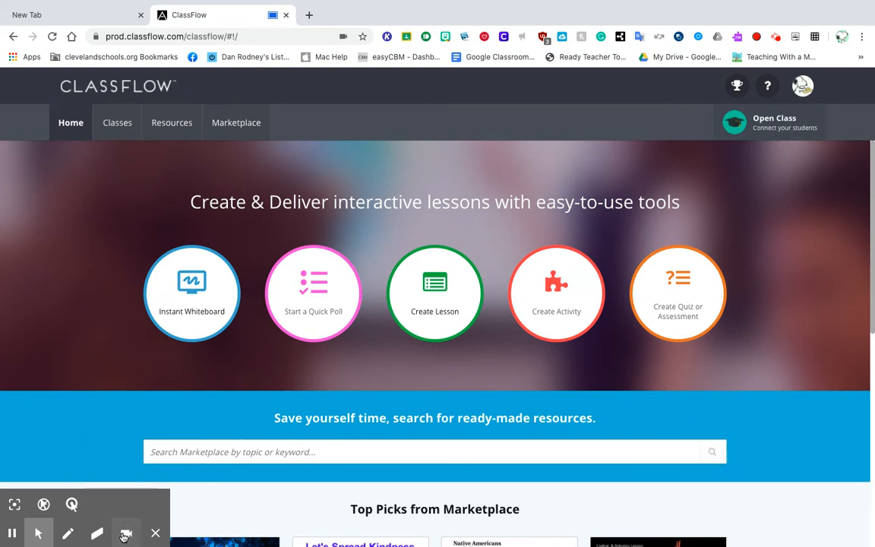
left_click(125, 536)
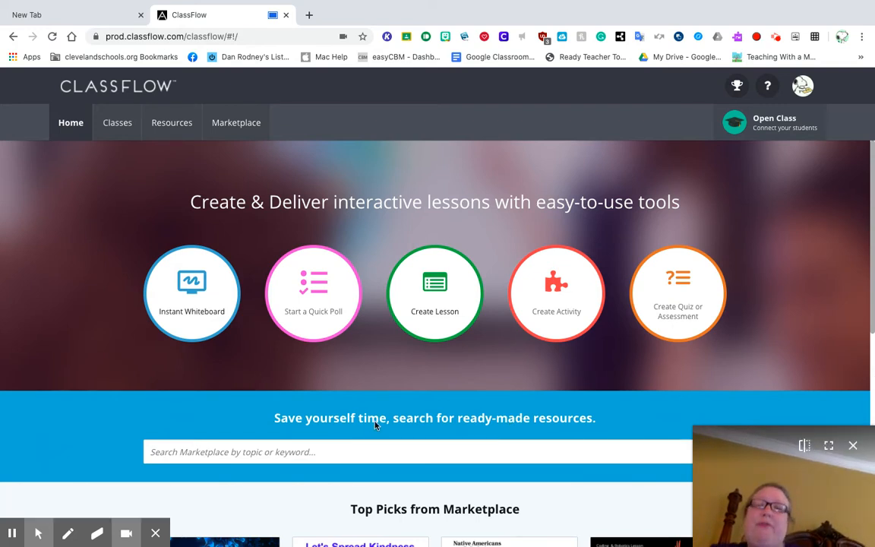
left_click(828, 444)
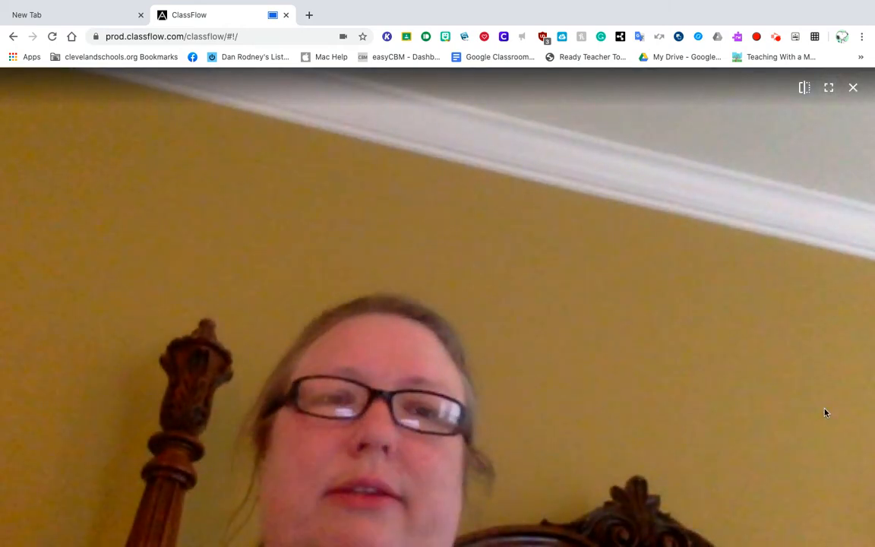
left_click(828, 88)
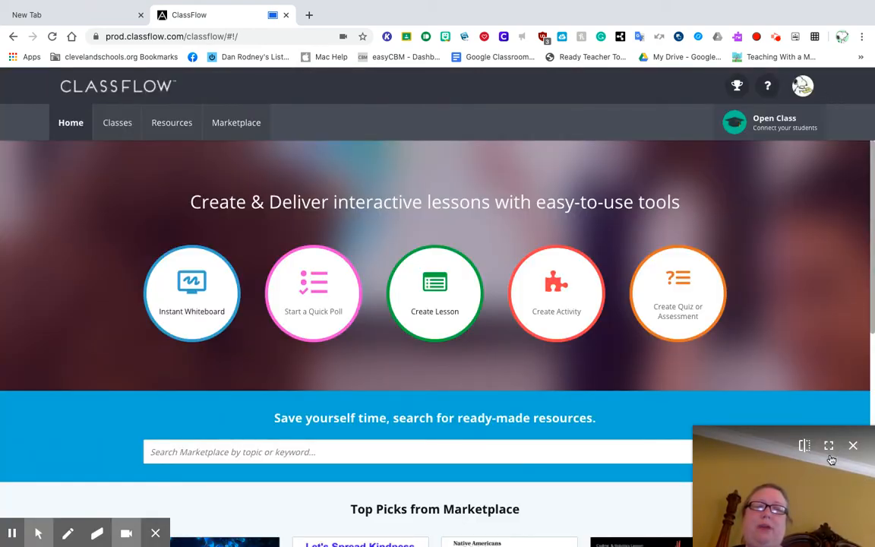
Move the webcam overlay to the lower-left part of the page, just above the recording tools.
left_click_drag(761, 471, 816, 440)
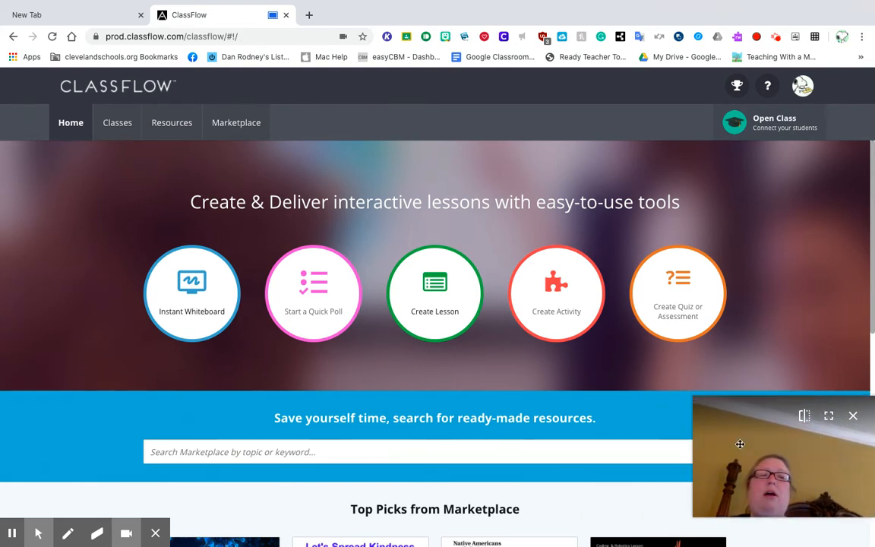
left_click_drag(746, 463, 24, 427)
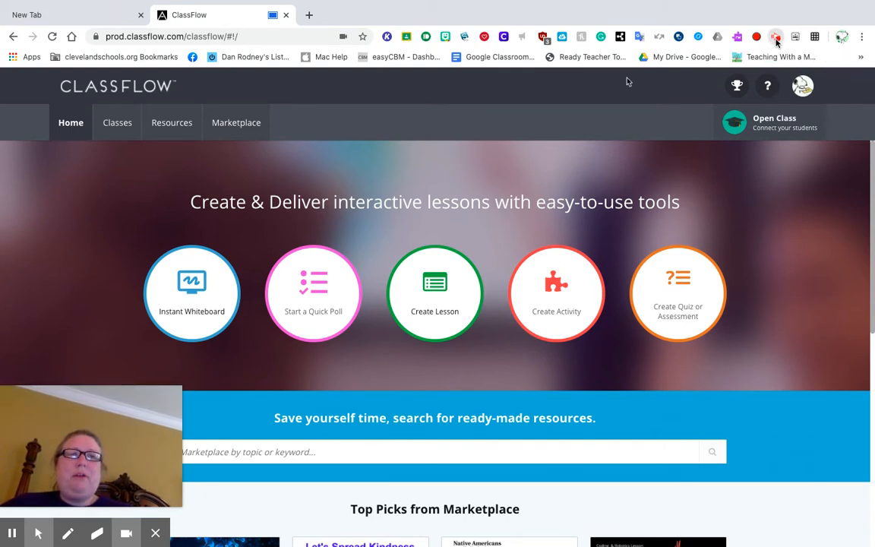
Stop the tab recording and open the ClassFlow video in the Screencastify editor.
left_click(775, 38)
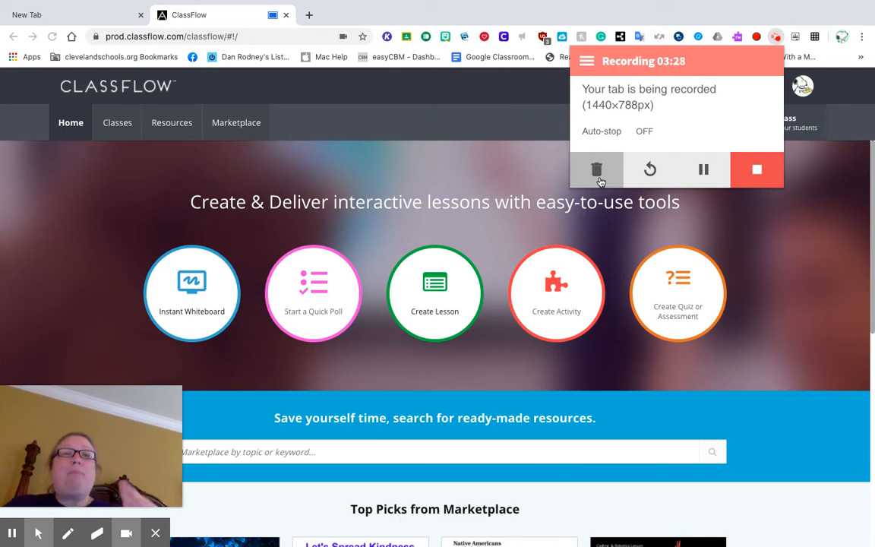
left_click(761, 171)
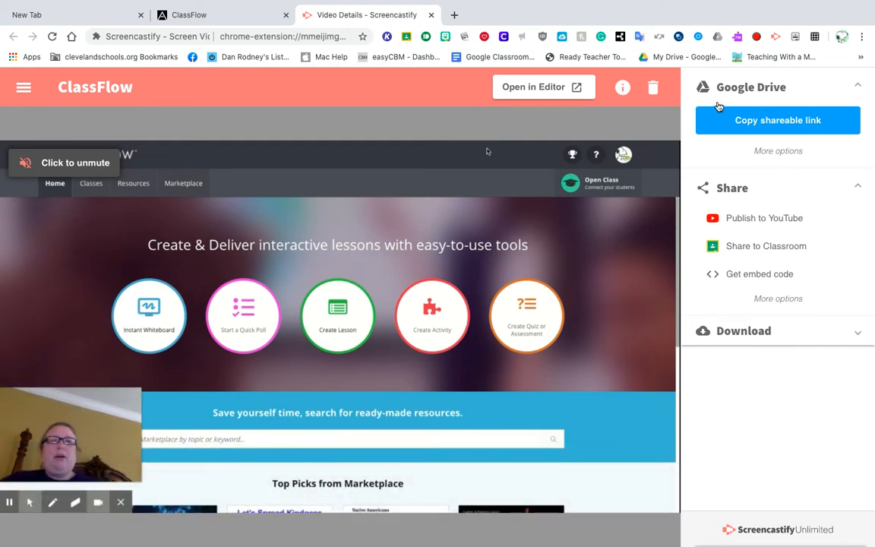
left_click(511, 88)
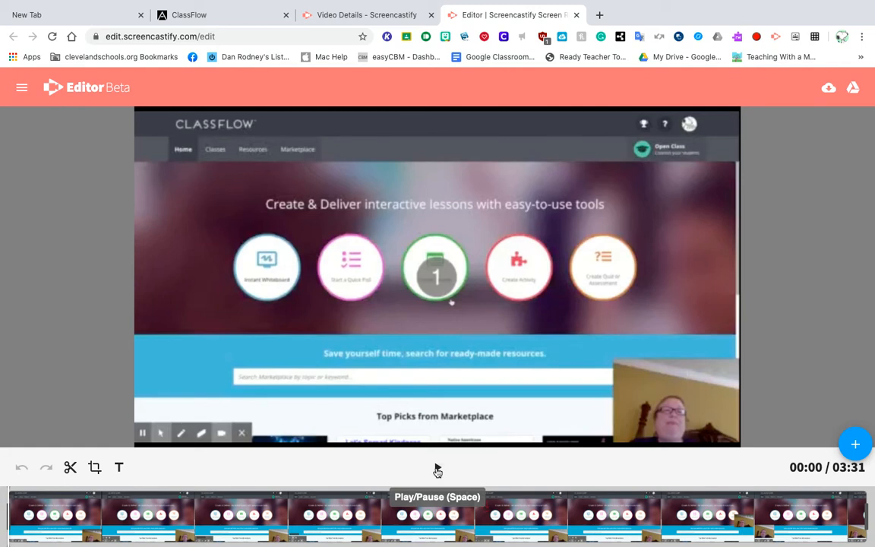
Preview the beginning of the video and split the clip at 00:07.
left_click(437, 468)
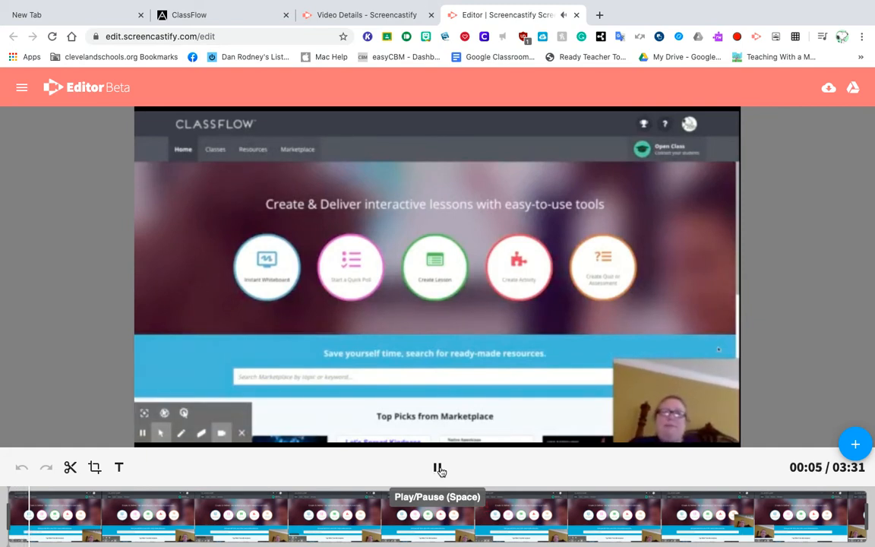
left_click(437, 469)
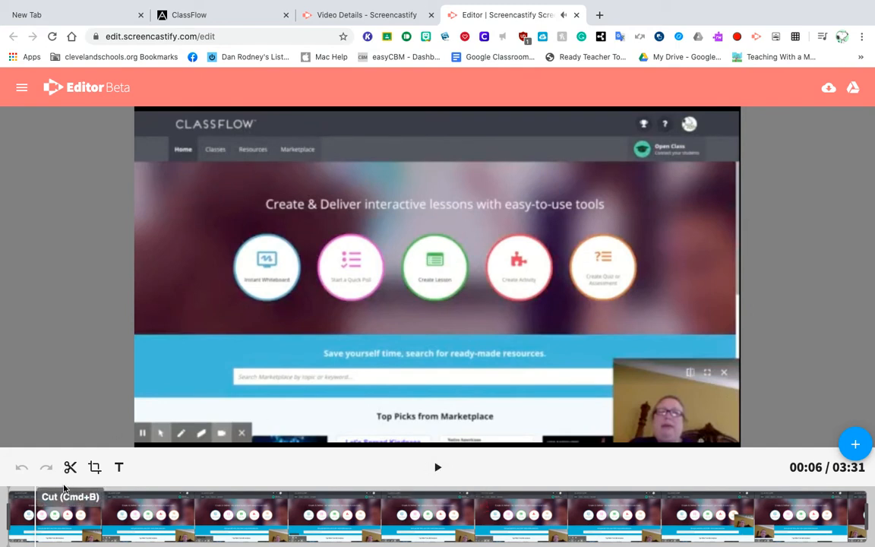
left_click(41, 509)
left_click(41, 510)
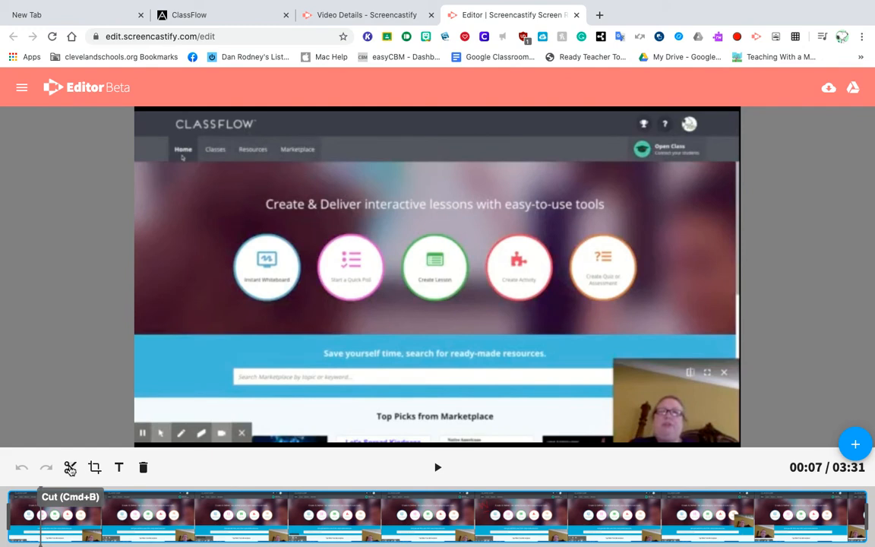
left_click(70, 468)
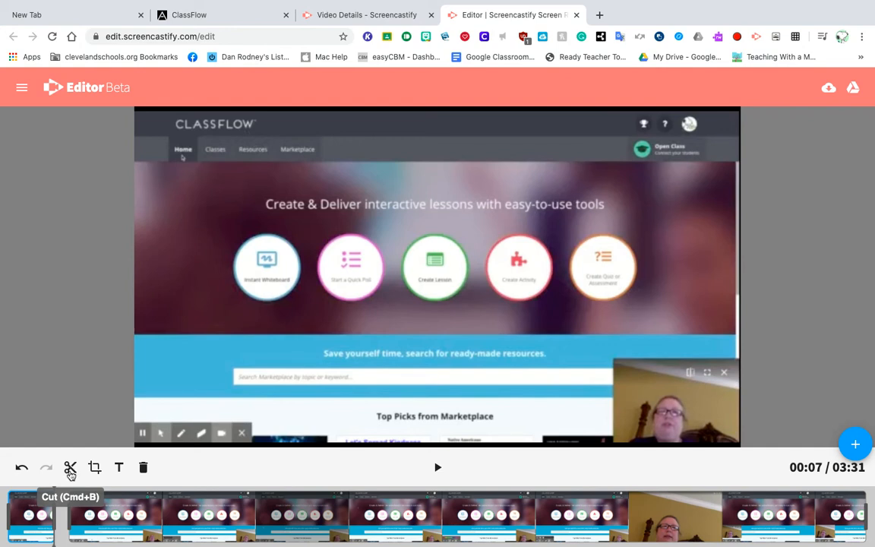
Split the long second clip at 00:45 to isolate a middle section.
left_click_drag(55, 524, 184, 531)
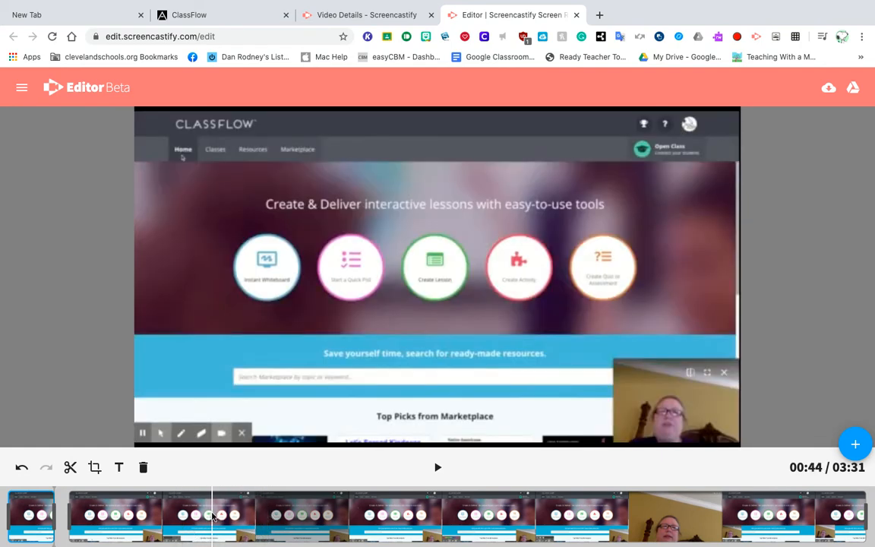
left_click(213, 516)
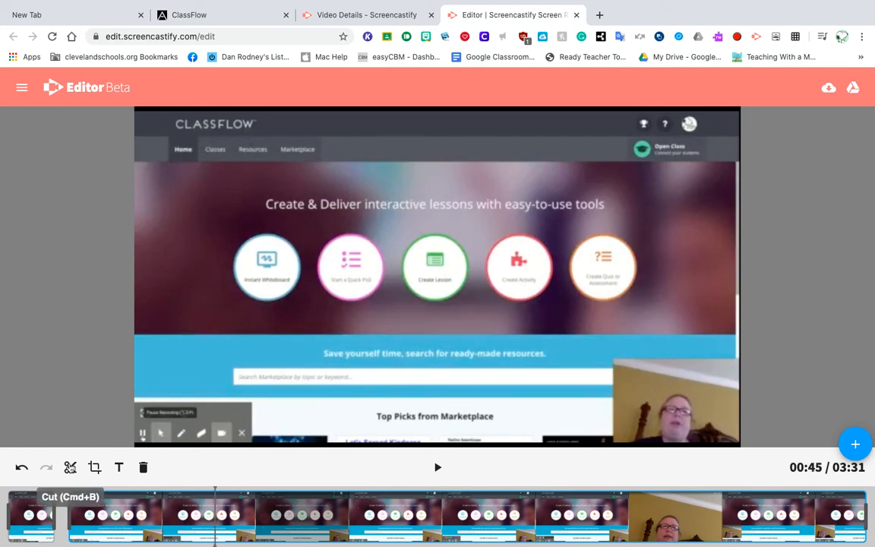
left_click(70, 467)
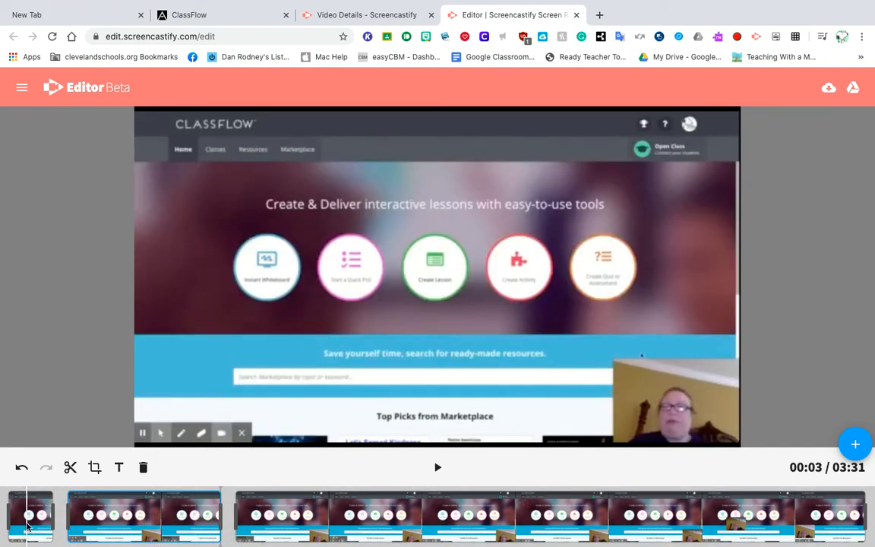
Delete the short opening clip and undo the deletion.
left_click(32, 511)
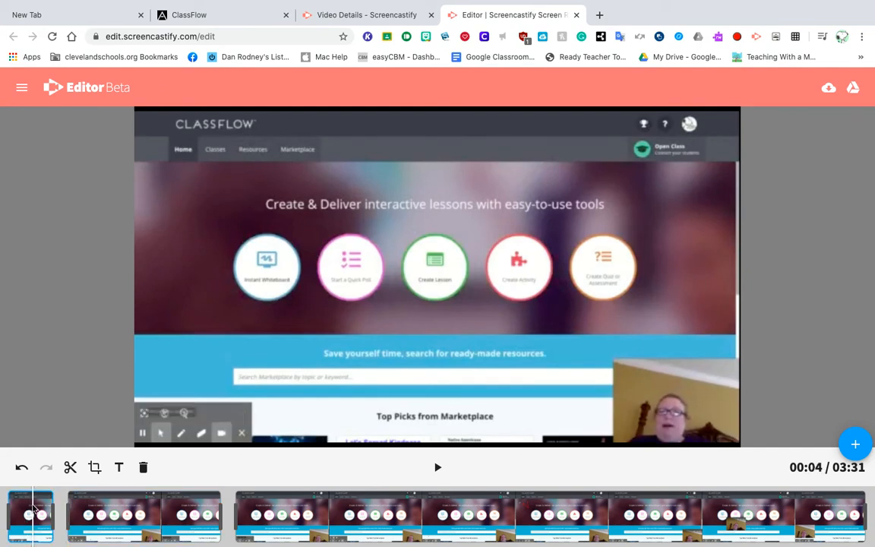
left_click(142, 468)
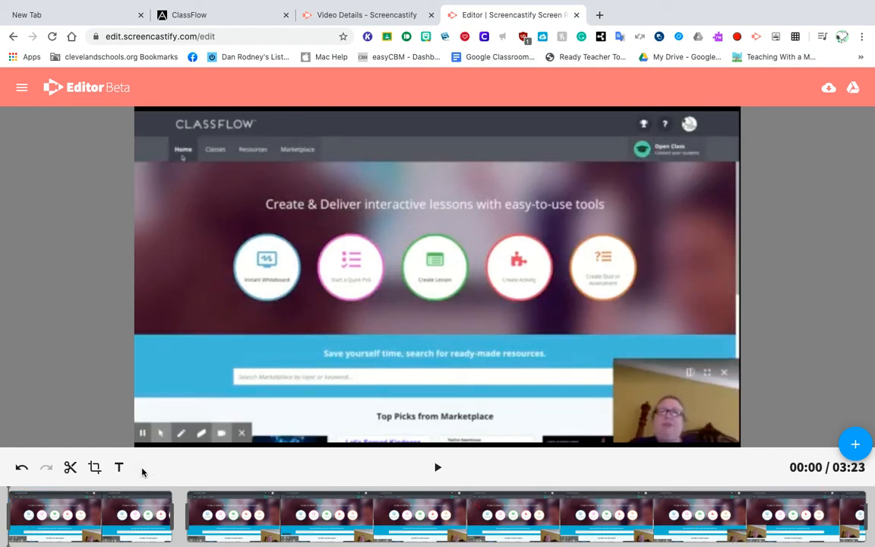
left_click(21, 470)
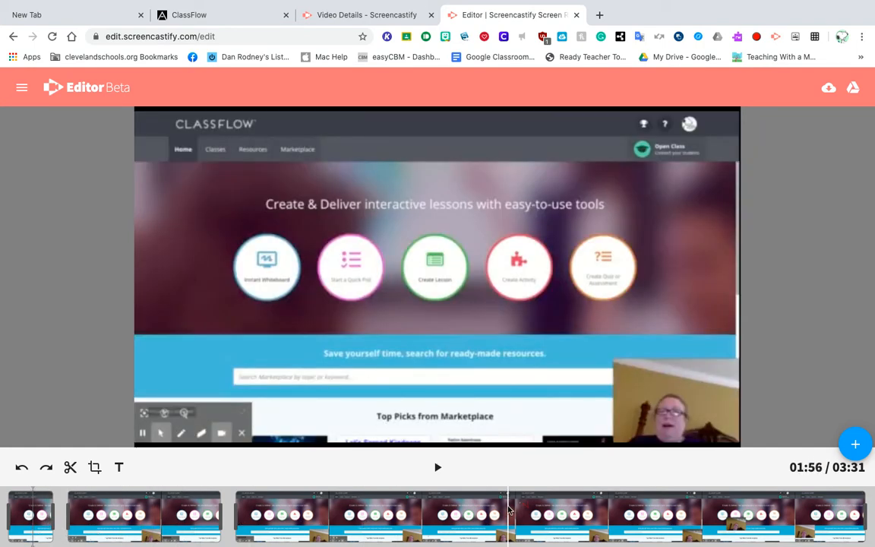
Try removing the middle clip, previewing playback across the join before restoring the clip.
left_click(119, 523)
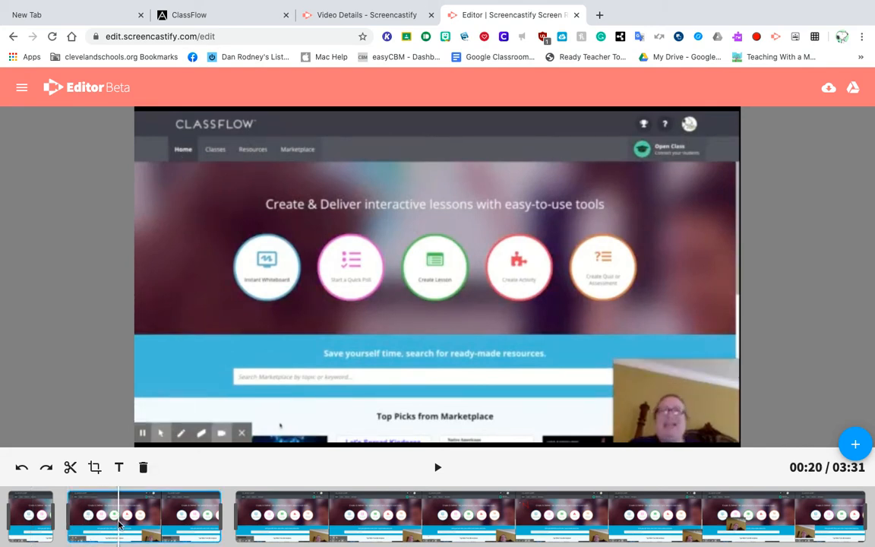
left_click(142, 468)
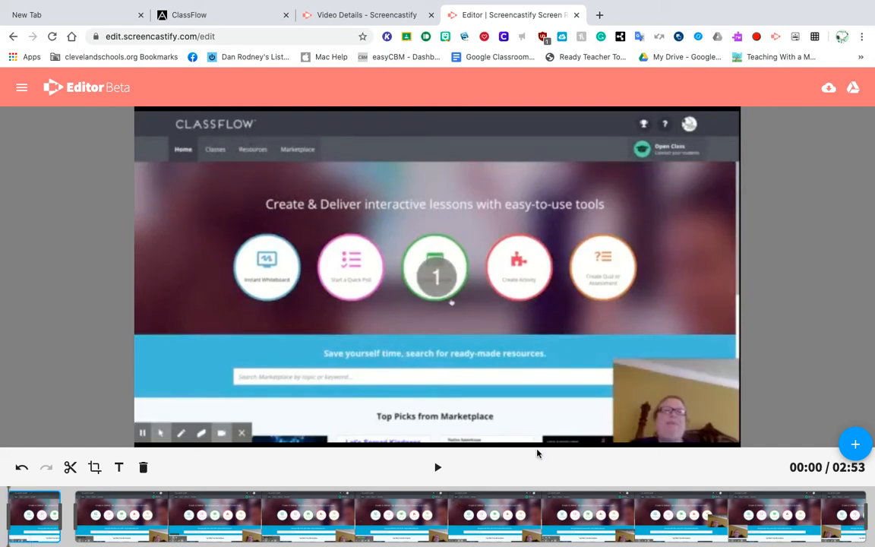
left_click(52, 509)
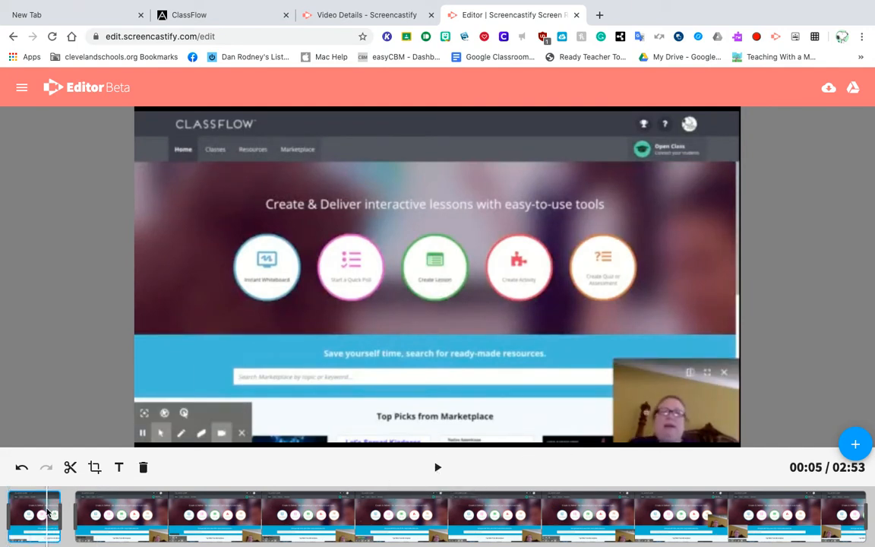
left_click(438, 469)
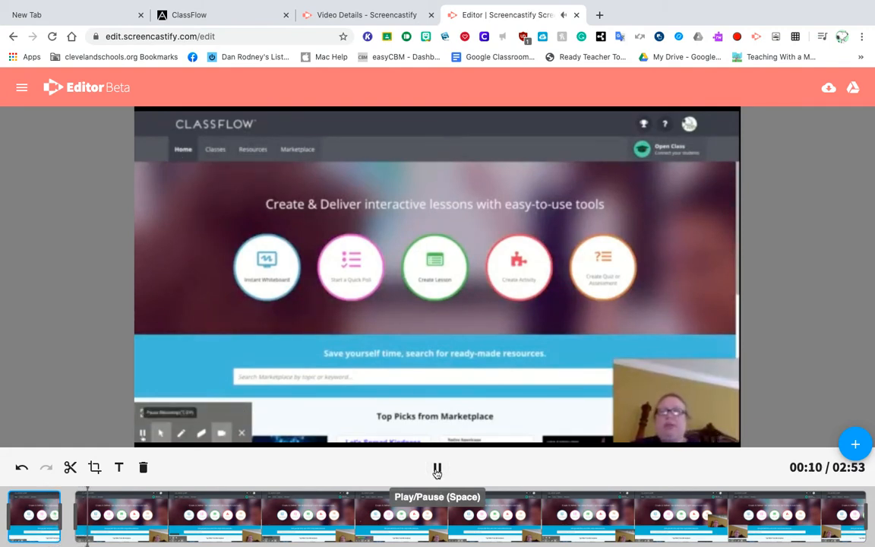
left_click(437, 472)
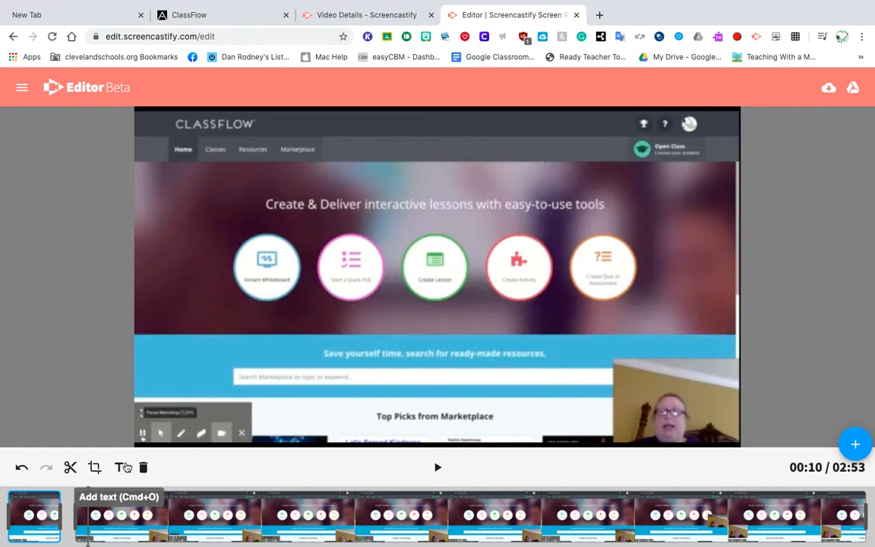
left_click(21, 468)
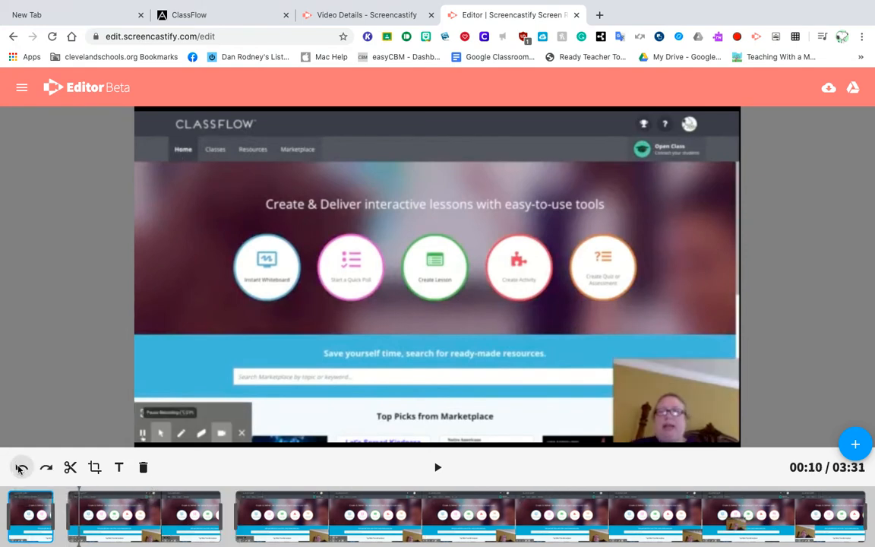
Crop the middle clip with a rectangle that leaves out the ClassFlow logo bar and keeps the rest of the page.
left_click(95, 468)
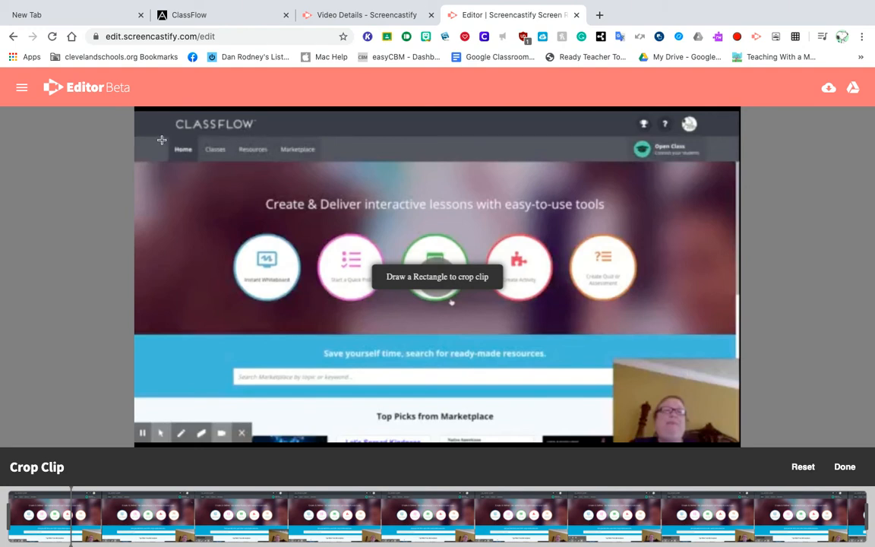
left_click_drag(138, 135, 738, 442)
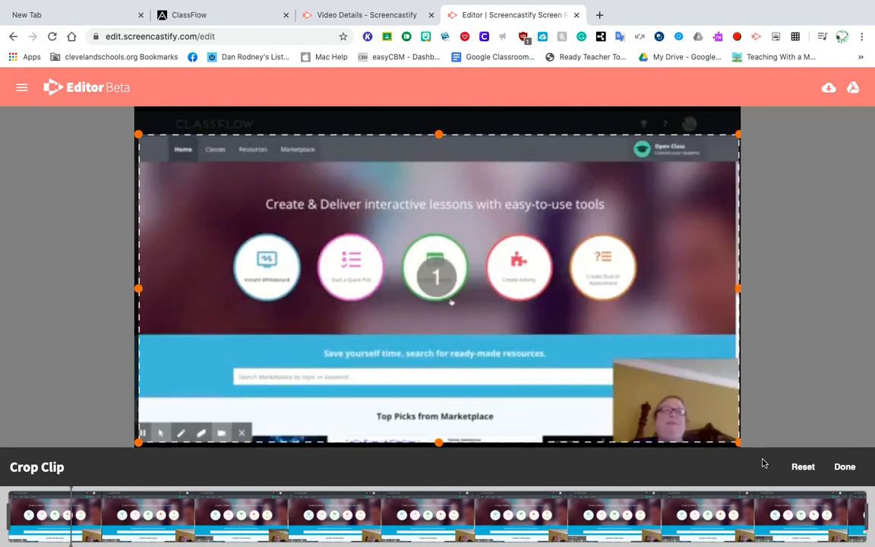
left_click(843, 466)
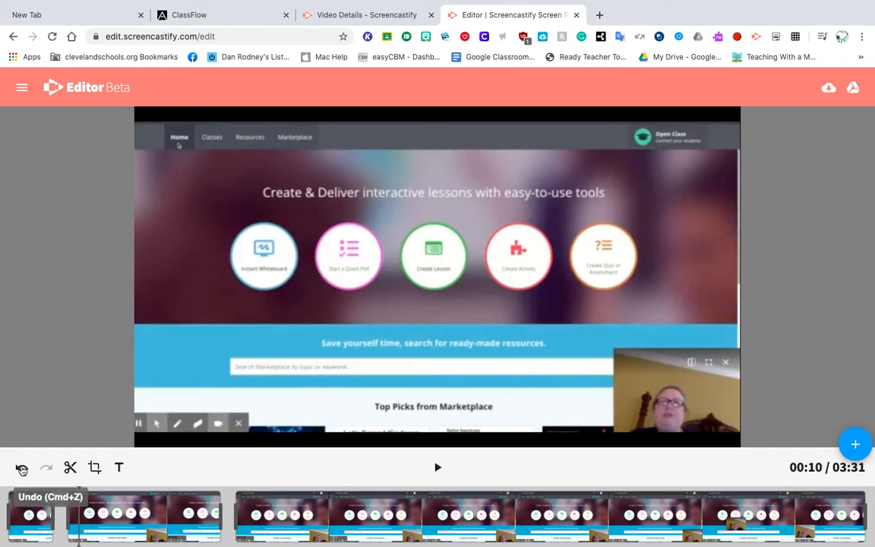
Add a text overlay reading "THis is the text" at 00:10 in the middle clip.
left_click(121, 466)
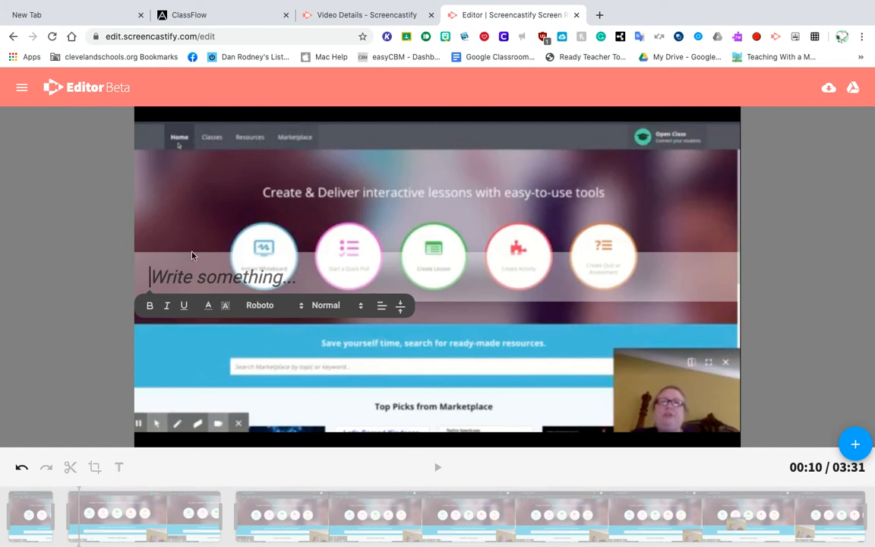
type("TH")
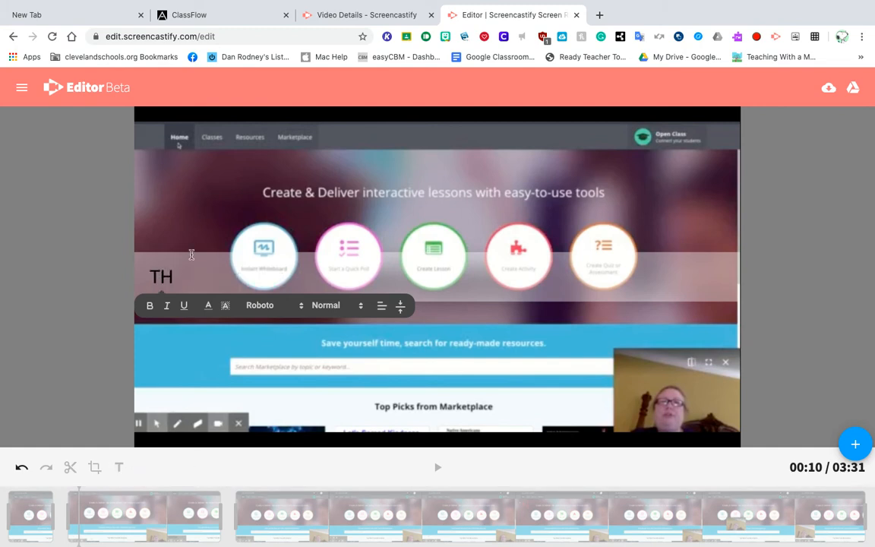
type("is IS")
key("BackSpace")
key("BackSpace")
key("BackSpace")
key("BackSpace")
key("BackSpace")
type("is is the text")
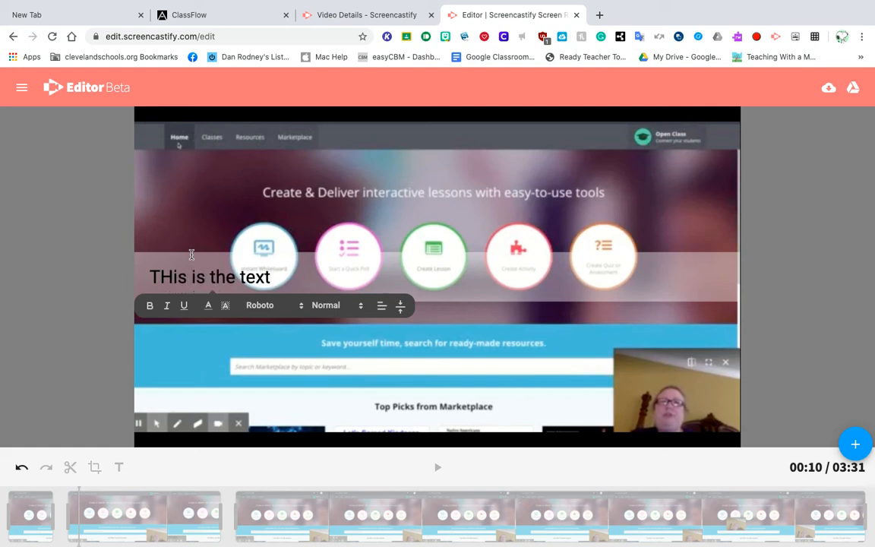
Format "THis is the tex" in the overlay as bold, italic and underlined, with red lettering on a blue background.
left_click_drag(270, 278, 139, 285)
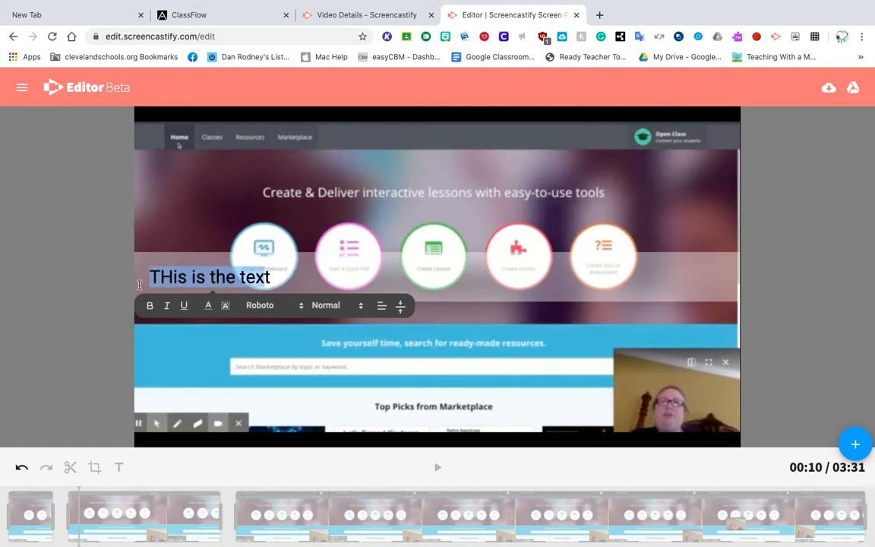
left_click(149, 305)
left_click(166, 305)
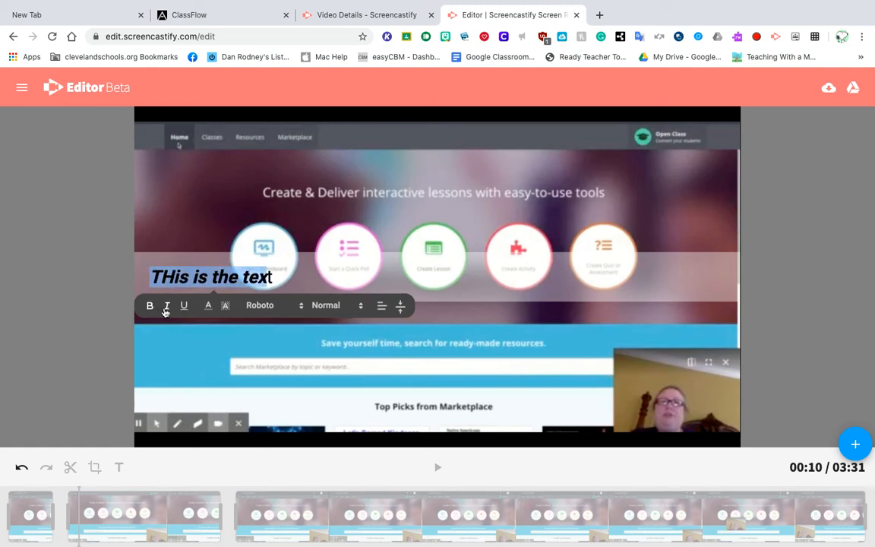
left_click(183, 305)
left_click(207, 306)
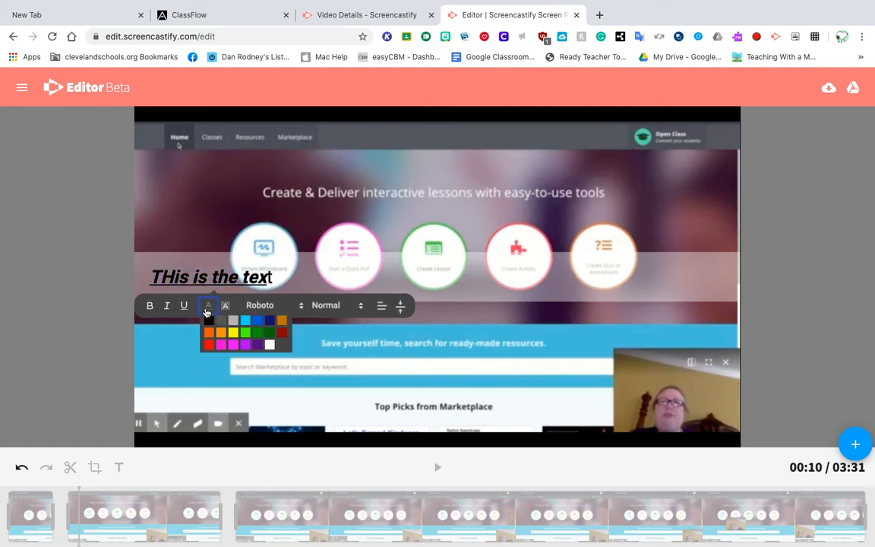
left_click(208, 344)
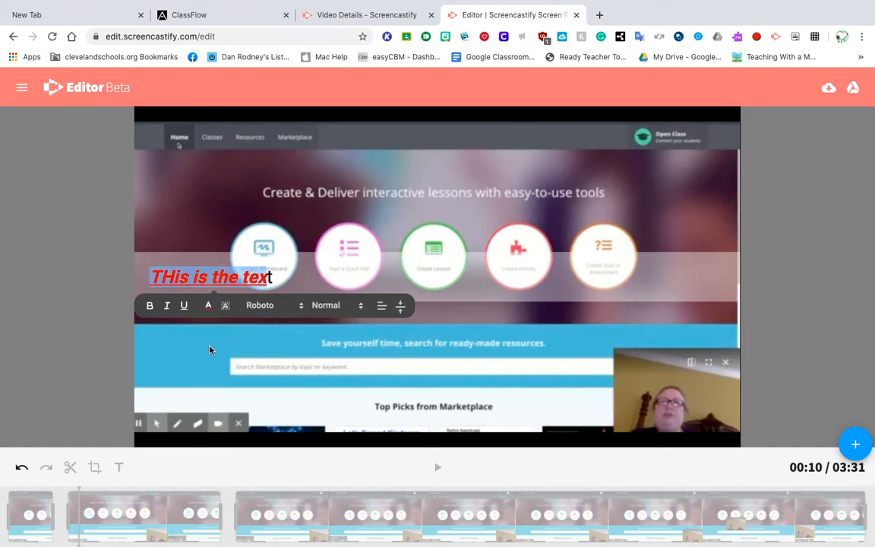
left_click(226, 306)
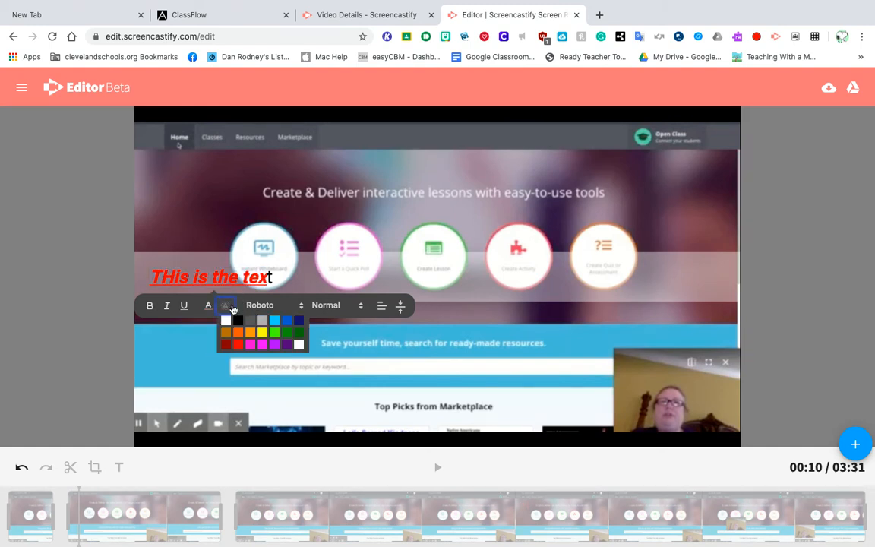
left_click(287, 321)
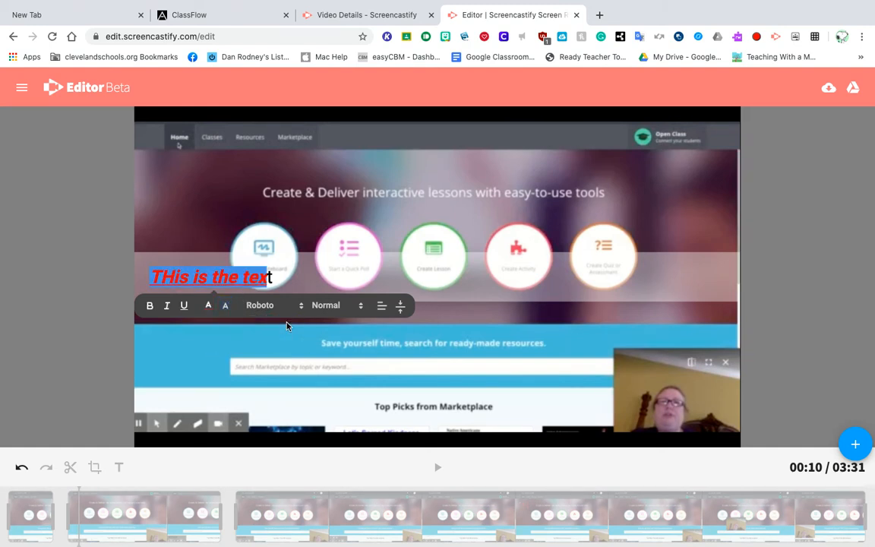
Try the Small, Normal and Large sizes on the selected overlay text, set it to Huge and finish editing the text.
left_click(357, 306)
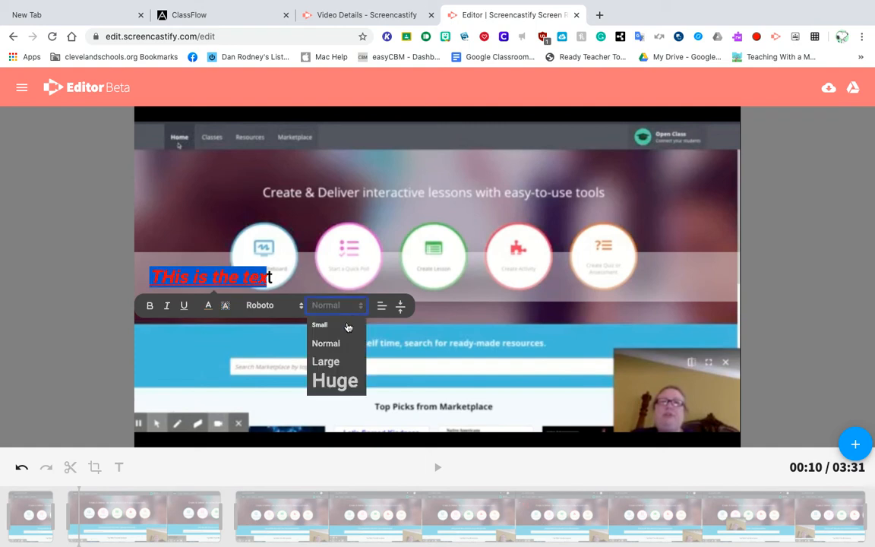
left_click(348, 326)
left_click(357, 307)
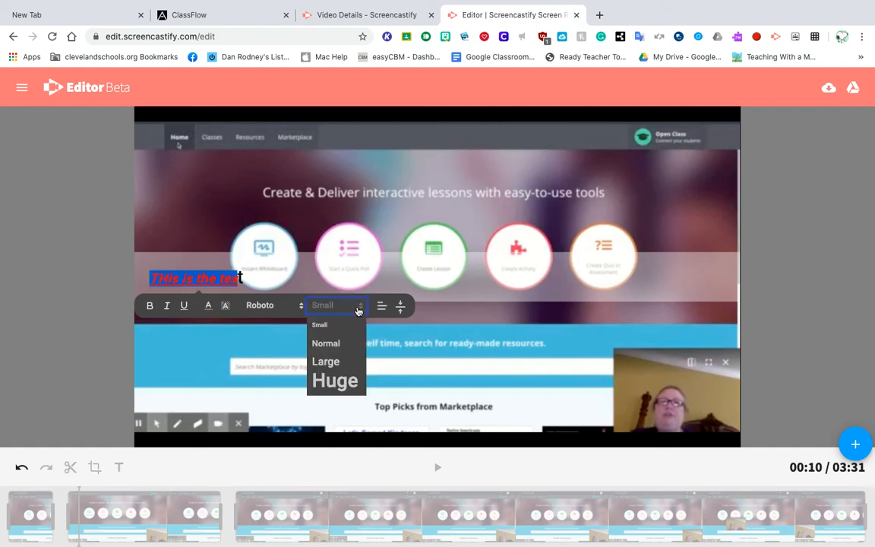
left_click(345, 347)
left_click(334, 306)
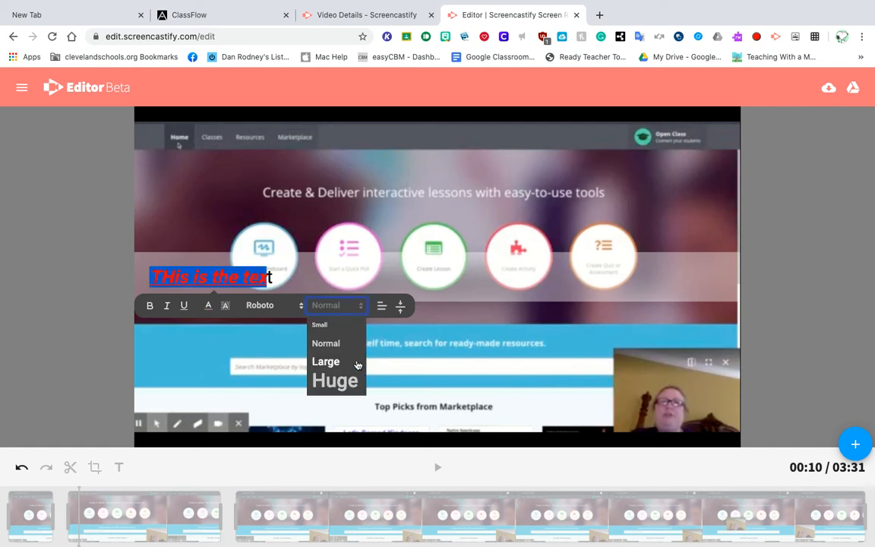
left_click(353, 363)
left_click(334, 310)
left_click(338, 385)
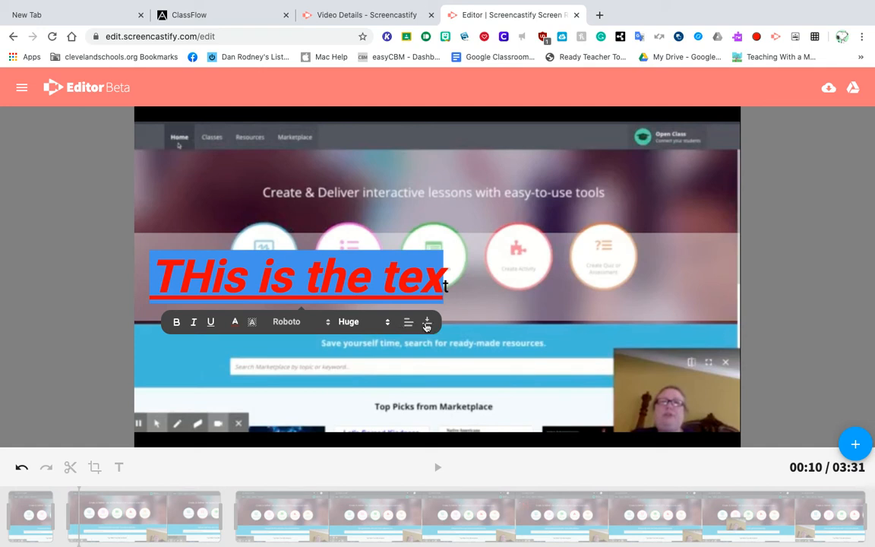
left_click_drag(442, 289, 439, 289)
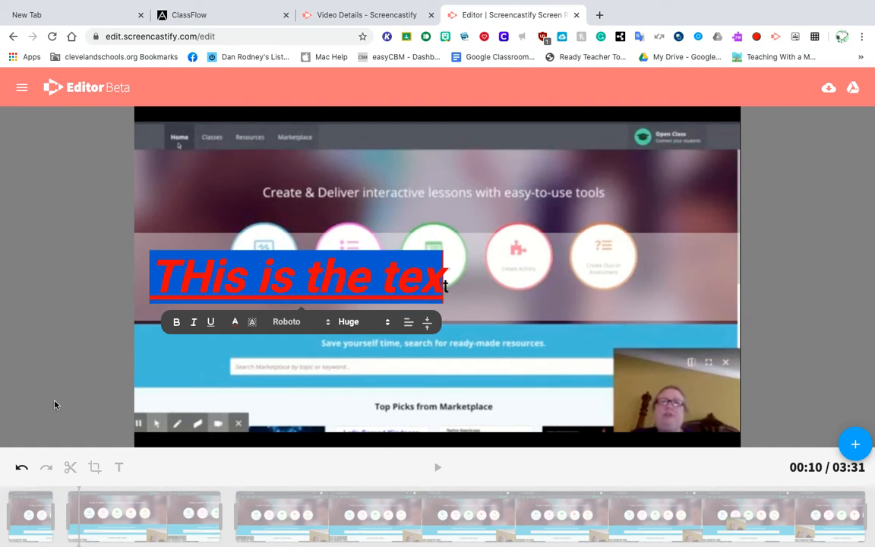
left_click(39, 415)
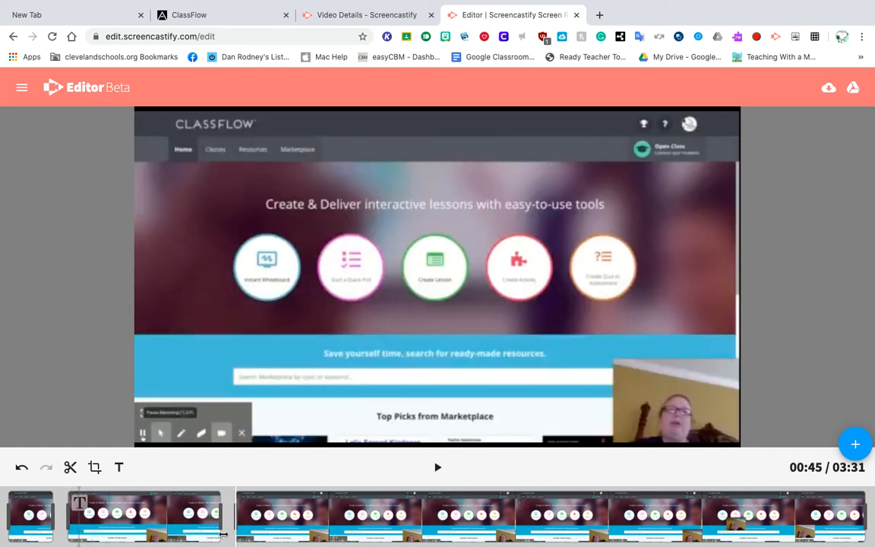
Split the middle clip containing the text overlay at 00:22.
left_click(116, 538)
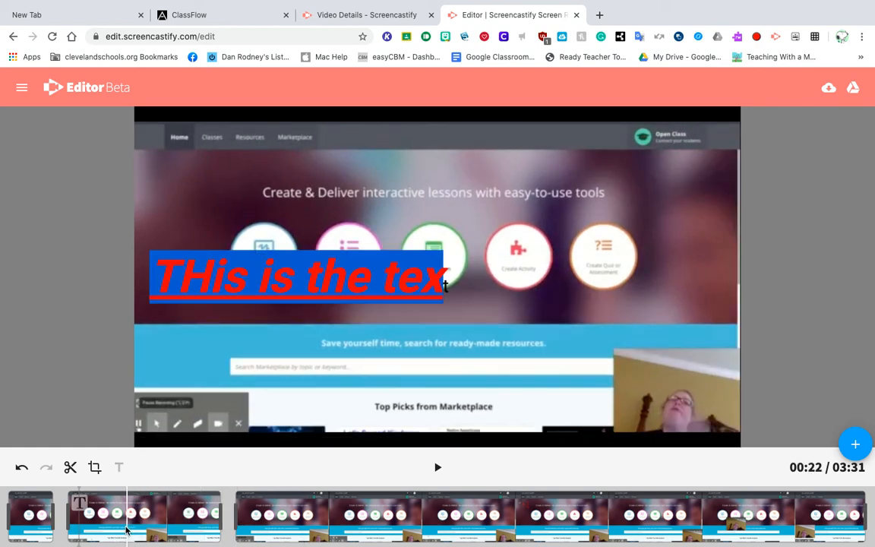
left_click(127, 530)
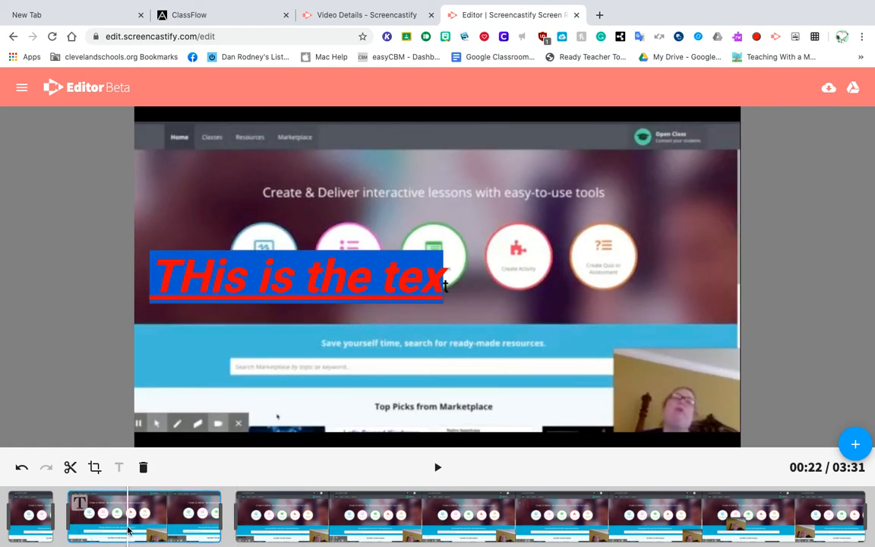
left_click(71, 467)
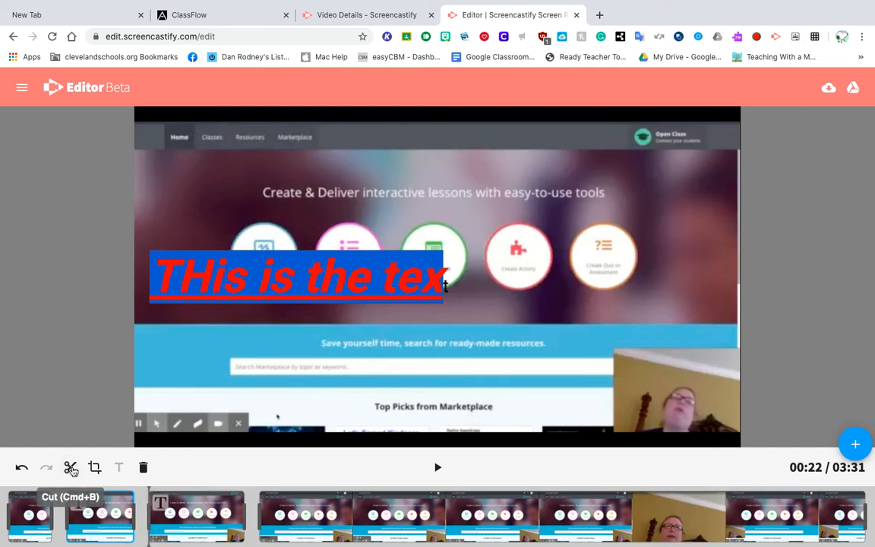
Open the text overlay on the later half of the split and delete the selected clip running from 00:07 to 00:22.
left_click(165, 509)
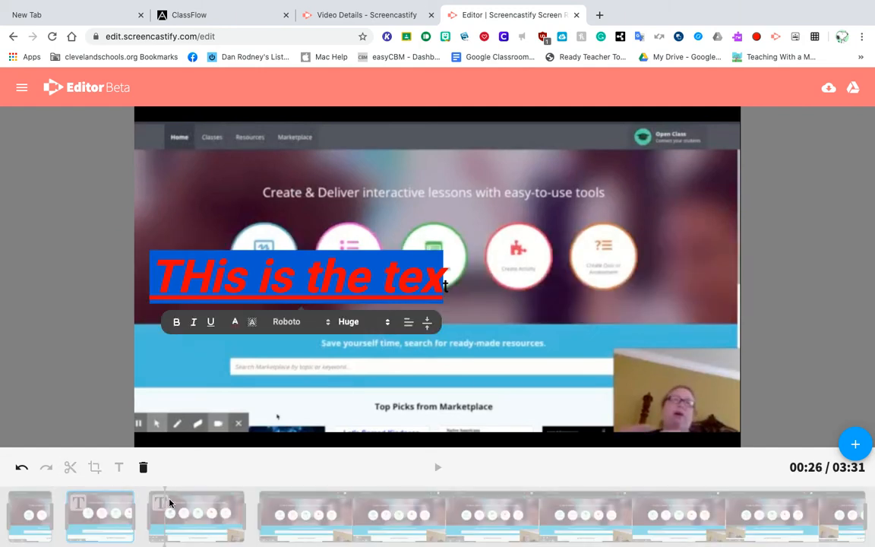
left_click(169, 502)
key("Delete")
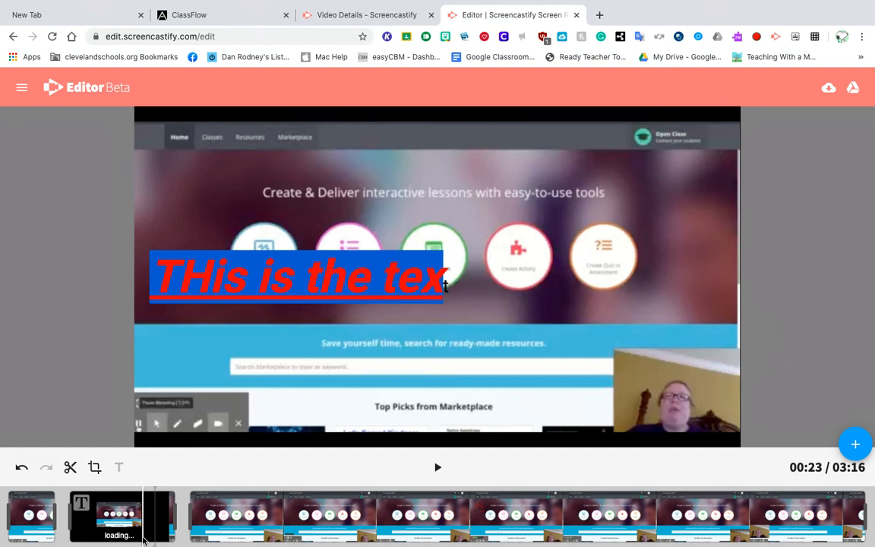
Undo the deletion of the clip running from 00:07 to 00:22.
left_click(22, 468)
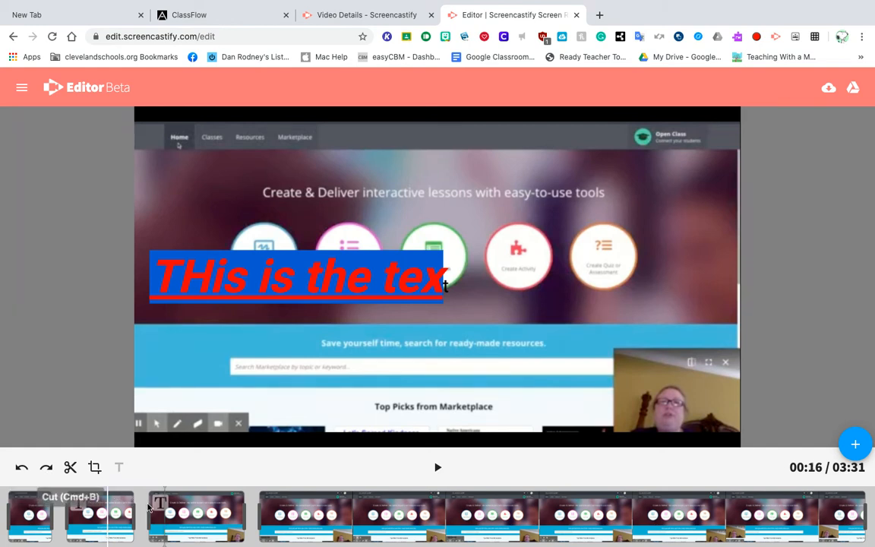
Clear the overlay text from the later half of the split, compare both halves and undo the text removal.
double_click(425, 287)
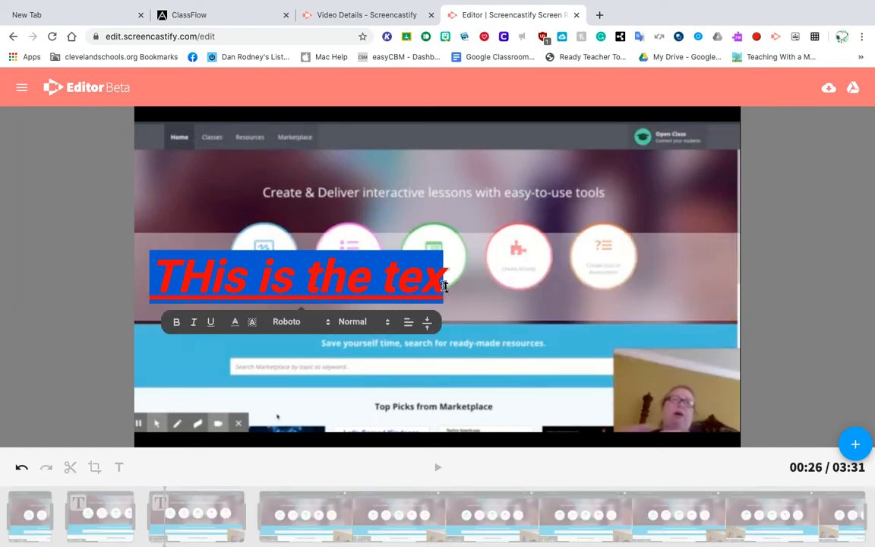
key("BackSpace")
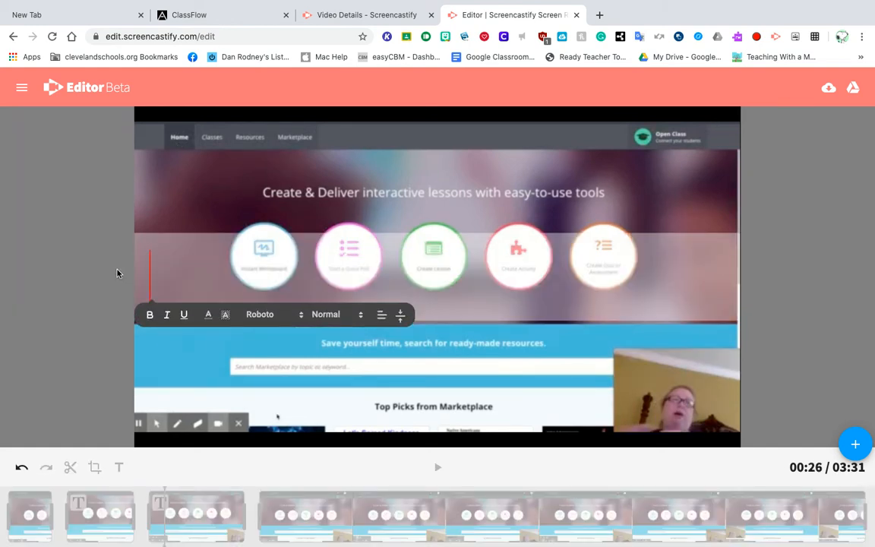
left_click(96, 316)
left_click(107, 521)
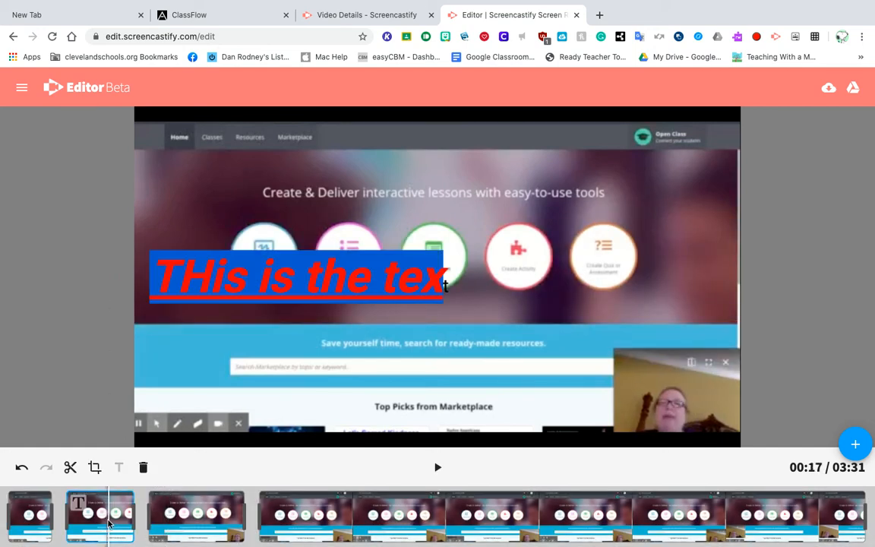
left_click(188, 522)
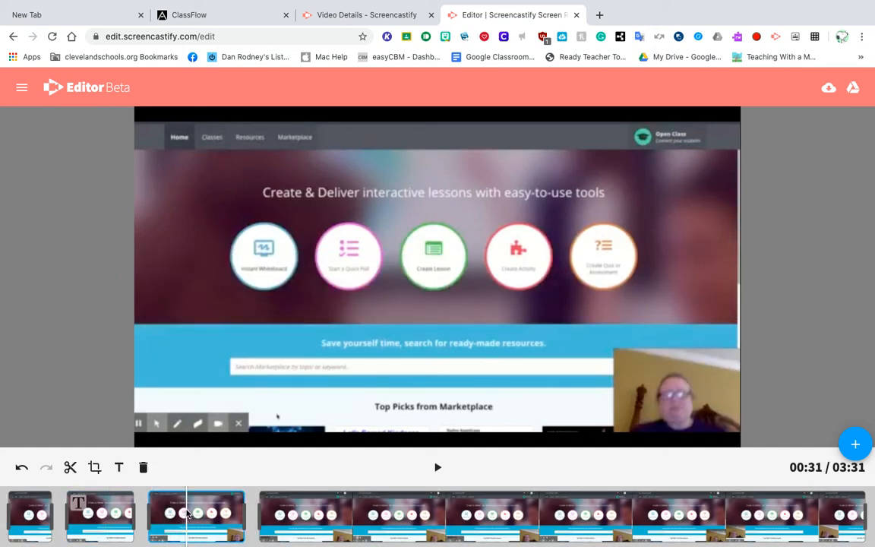
left_click(196, 510)
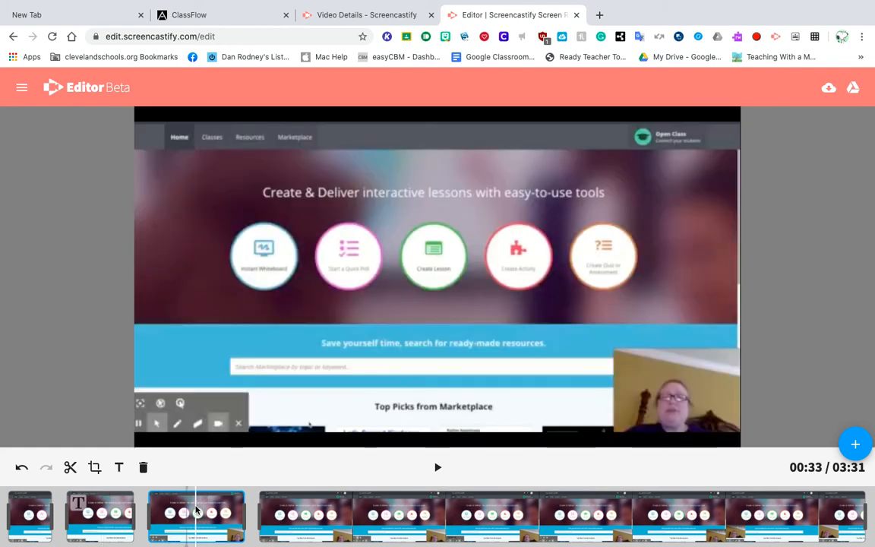
left_click(20, 469)
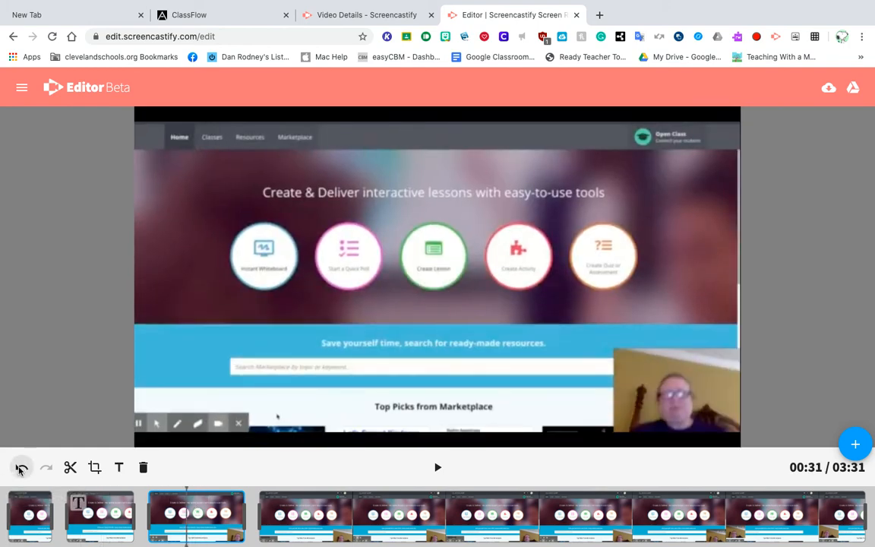
Delete all of the "THis is the text" overlay from the earlier half of the split and finish editing the text.
left_click(121, 527)
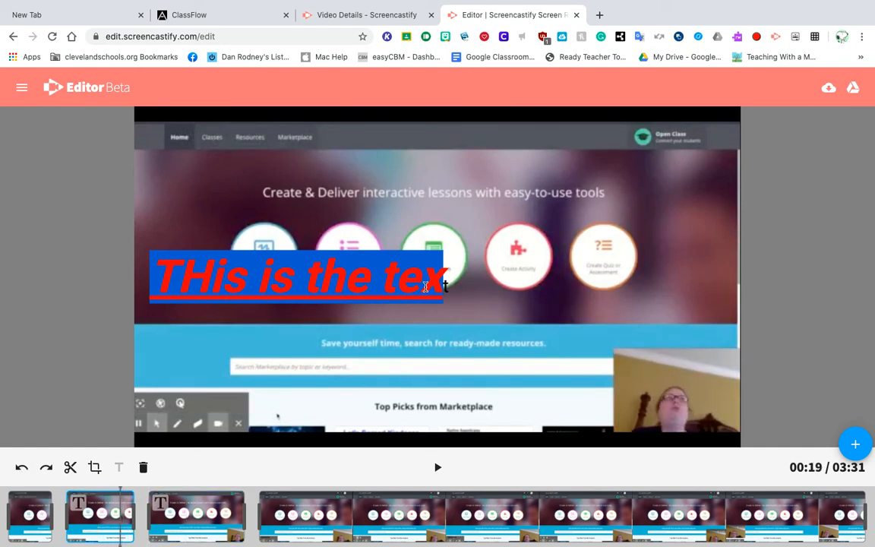
double_click(217, 271)
left_click_drag(217, 271, 172, 275)
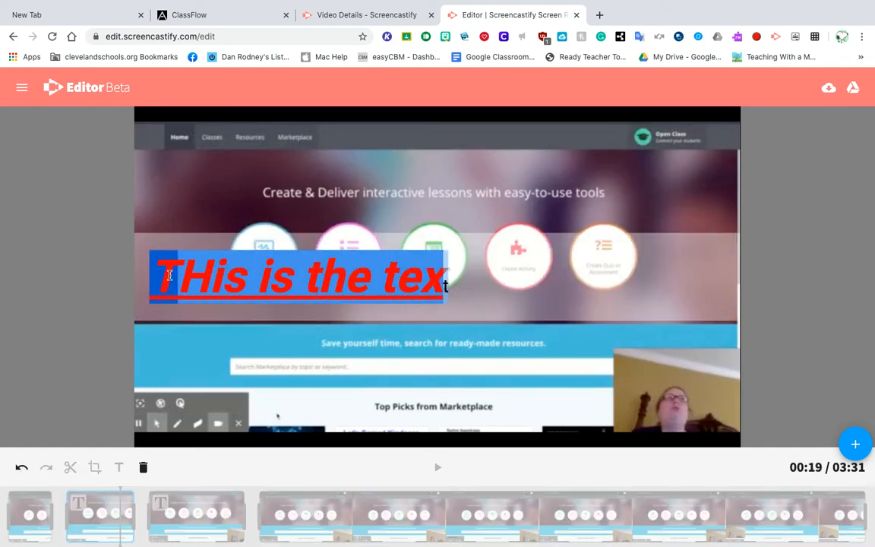
key("BackSpace")
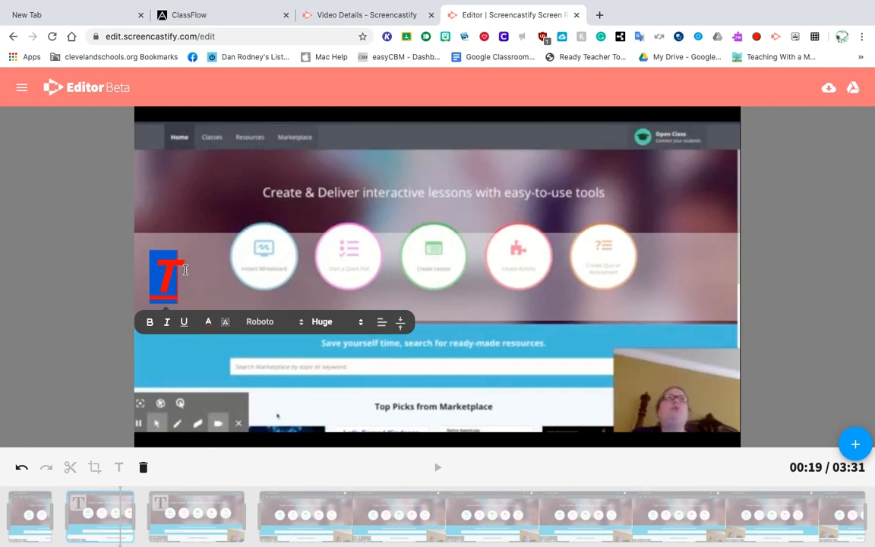
key("BackSpace")
left_click(62, 281)
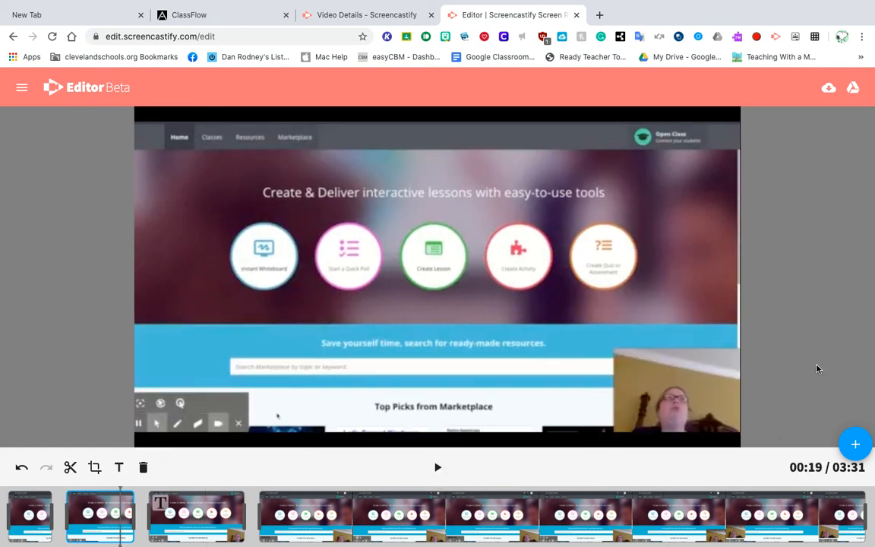
Save the edited video to Google Drive under the name "Sample Video".
left_click(853, 89)
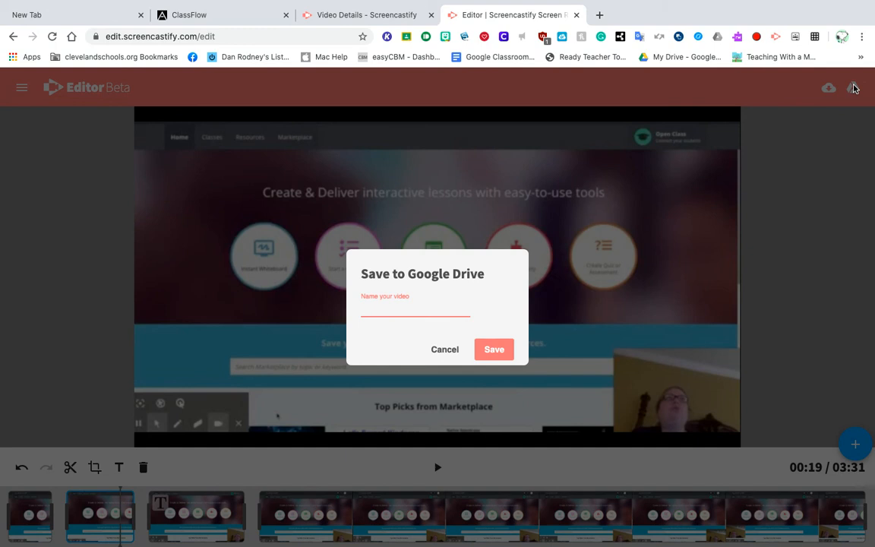
type("Sample Video")
left_click(497, 349)
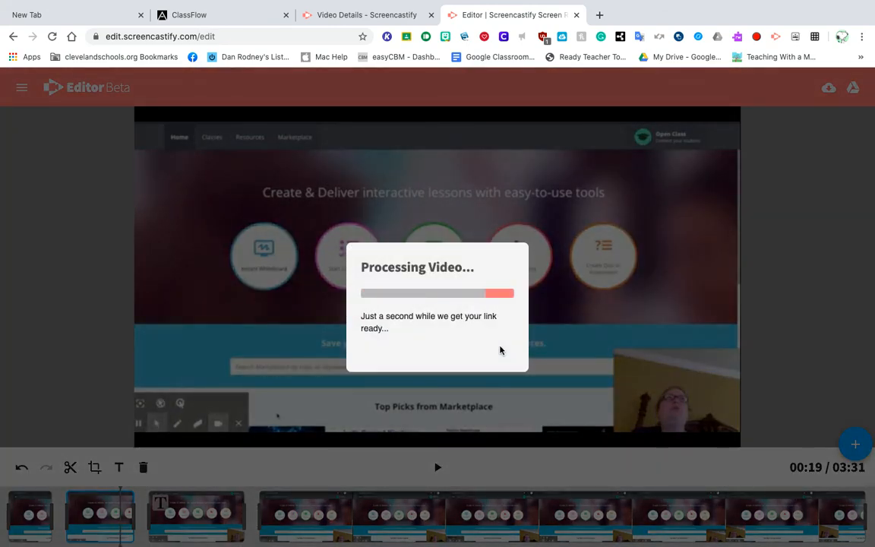